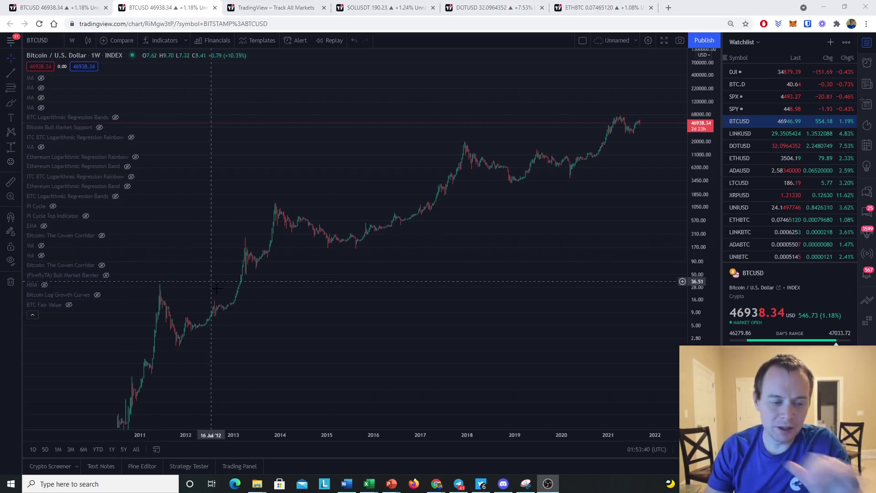
# - Shift the weekly BTC/USD log chart so its price history from 2011 fits in view
pyautogui.moveTo(214, 285); pyautogui.dragTo(213, 255)
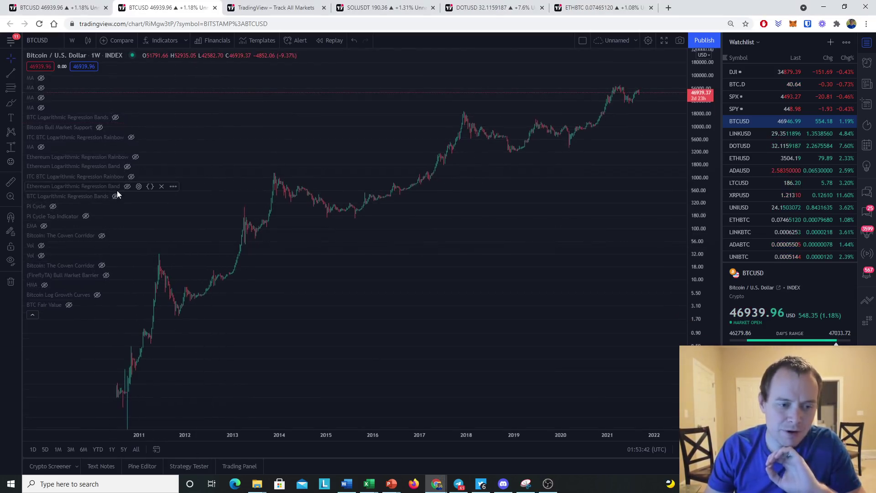
# - Show the BTC Logarithmic Regression Bands and collapse the indicator legend
pyautogui.click(115, 118)
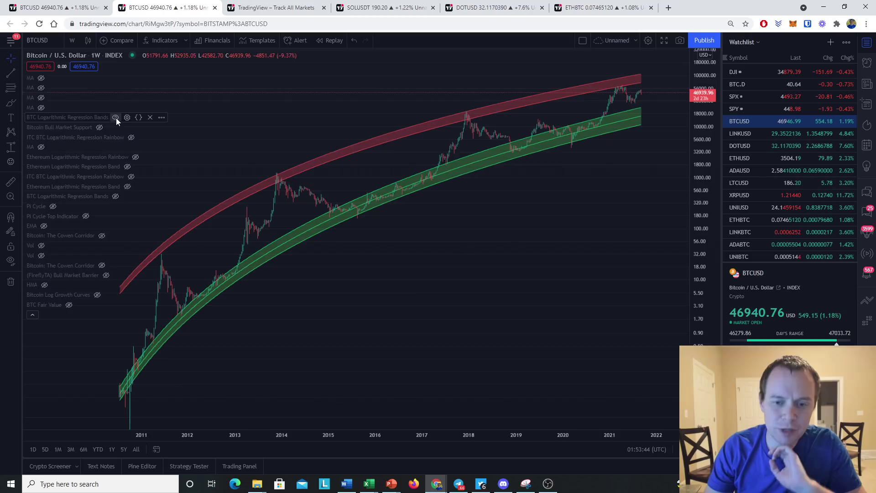
pyautogui.click(32, 315)
pyautogui.moveTo(496, 288); pyautogui.dragTo(474, 300)
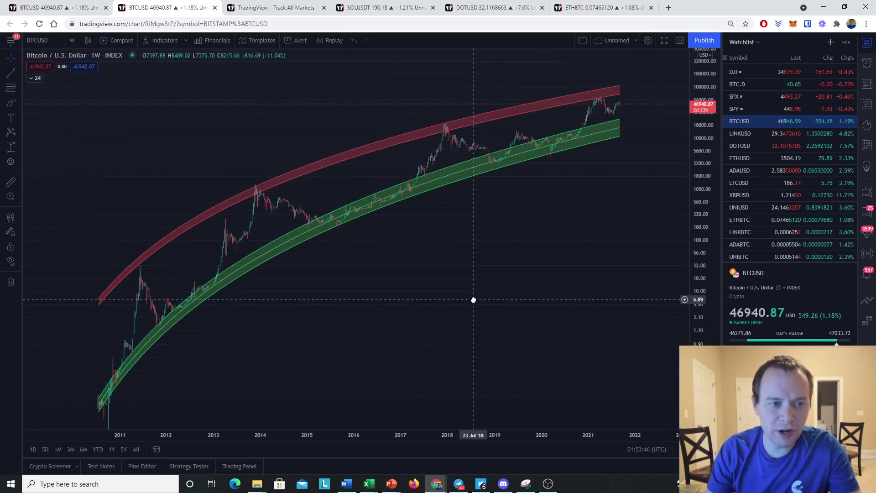
# - Brush-circle the 2015–2016 and 2019–2021 prices along the green band, then remove all drawings
pyautogui.click(11, 103)
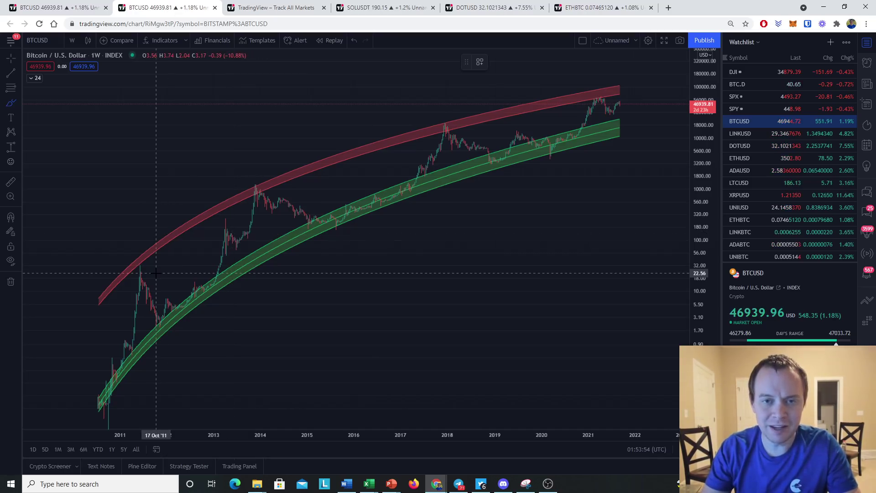
pyautogui.moveTo(402, 198)
pyautogui.mouseDown()
pyautogui.moveTo(413, 181)
pyautogui.moveTo(322, 225)
pyautogui.moveTo(399, 202)
pyautogui.moveTo(419, 177)
pyautogui.mouseUp()
pyautogui.moveTo(590, 131)
pyautogui.mouseDown()
pyautogui.moveTo(495, 158)
pyautogui.moveTo(598, 131)
pyautogui.mouseUp()
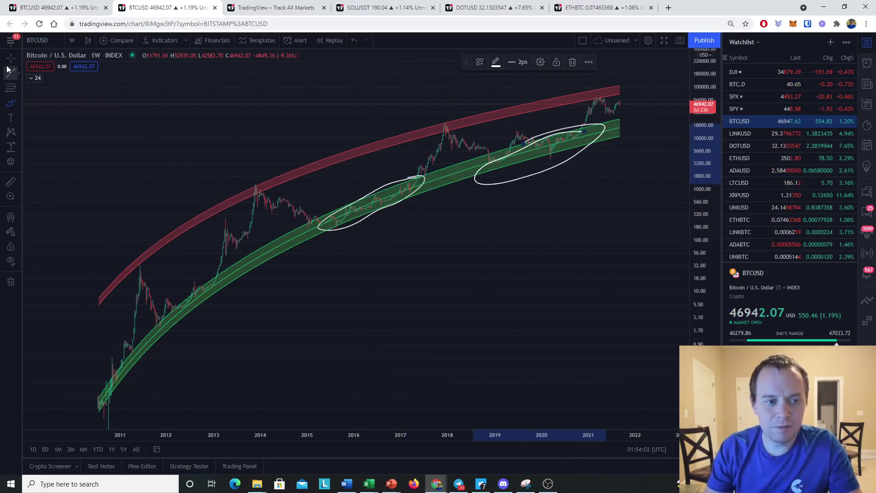
pyautogui.rightClick(404, 268)
pyautogui.click(438, 434)
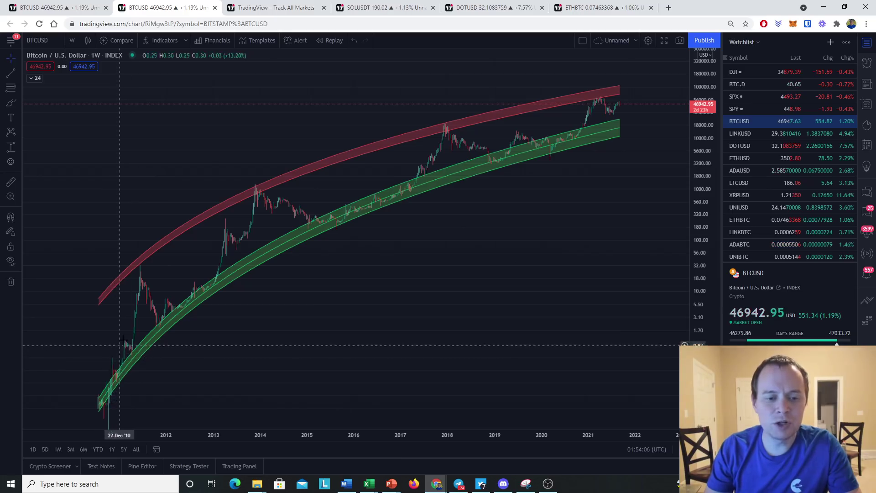
pyautogui.moveTo(466, 264); pyautogui.dragTo(431, 295)
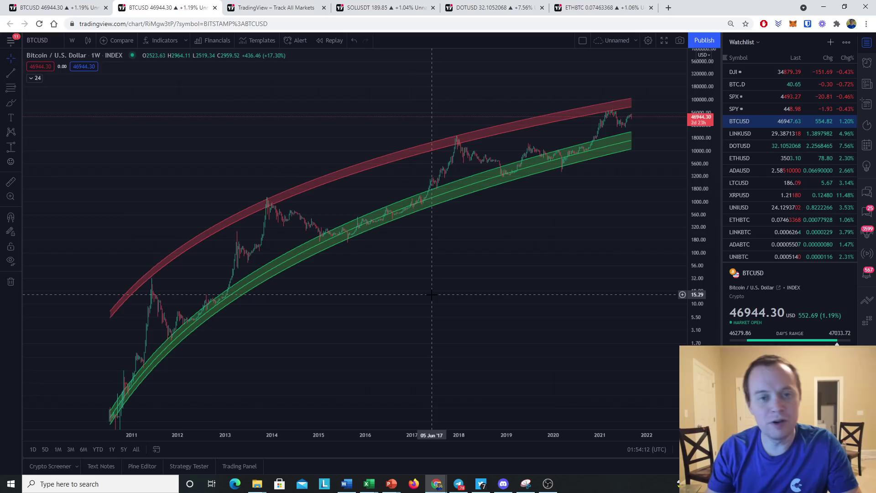
# - Brush-circle the 2011, 2012, 2014–2016 and 2018–2021 lows on the green band
pyautogui.moveTo(432, 295); pyautogui.dragTo(432, 258)
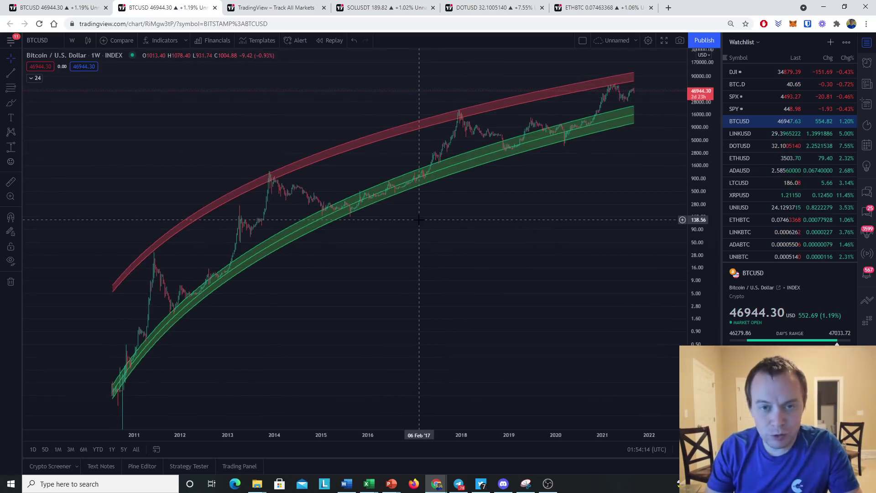
pyautogui.click(10, 104)
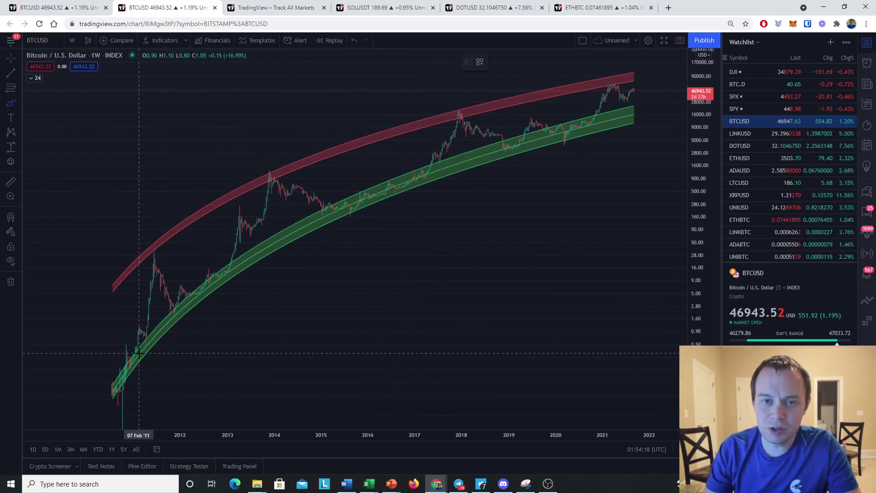
pyautogui.moveTo(142, 352)
pyautogui.mouseDown()
pyautogui.moveTo(110, 392)
pyautogui.moveTo(142, 353)
pyautogui.mouseUp()
pyautogui.moveTo(238, 262)
pyautogui.mouseDown()
pyautogui.moveTo(200, 314)
pyautogui.moveTo(235, 263)
pyautogui.mouseUp()
pyautogui.moveTo(439, 164)
pyautogui.mouseDown()
pyautogui.moveTo(349, 188)
pyautogui.moveTo(379, 223)
pyautogui.moveTo(440, 167)
pyautogui.mouseUp()
pyautogui.moveTo(536, 122)
pyautogui.mouseDown()
pyautogui.moveTo(481, 148)
pyautogui.moveTo(596, 118)
pyautogui.mouseUp()
# - Undo the last circle, mark the 2019 low and a stroke along the band, then remove all drawings
pyautogui.hotkey('ctrl', 'z')
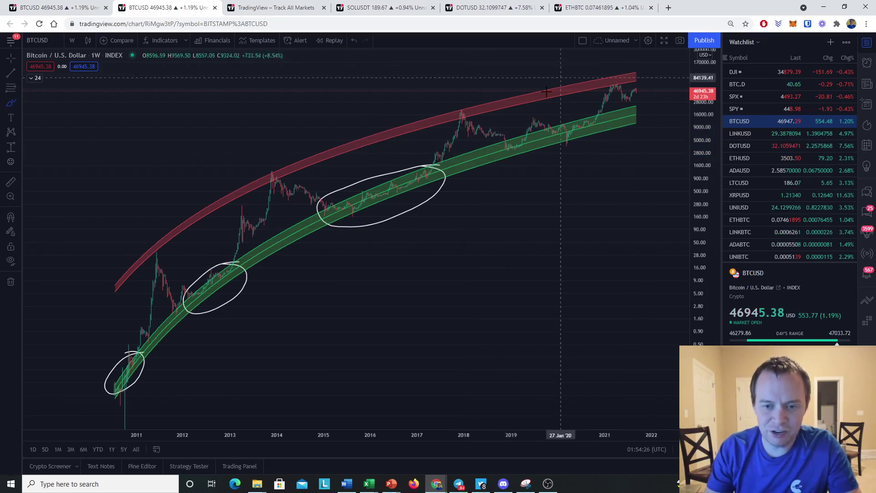
pyautogui.moveTo(513, 144); pyautogui.dragTo(512, 142)
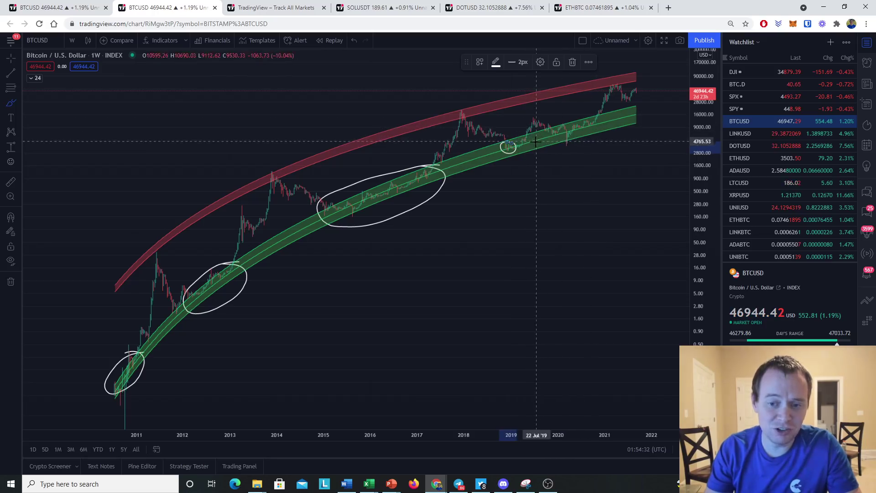
pyautogui.moveTo(552, 132)
pyautogui.mouseDown()
pyautogui.moveTo(589, 125)
pyautogui.moveTo(513, 145)
pyautogui.mouseUp()
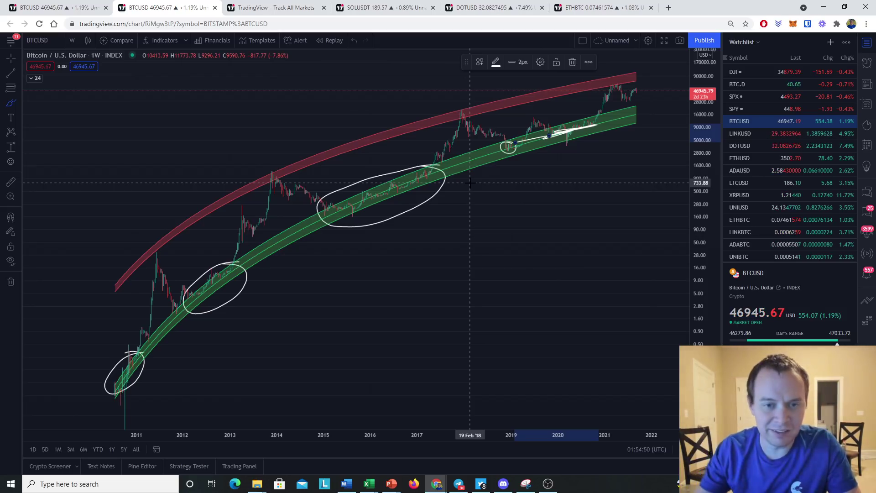
pyautogui.rightClick(525, 234)
pyautogui.click(562, 404)
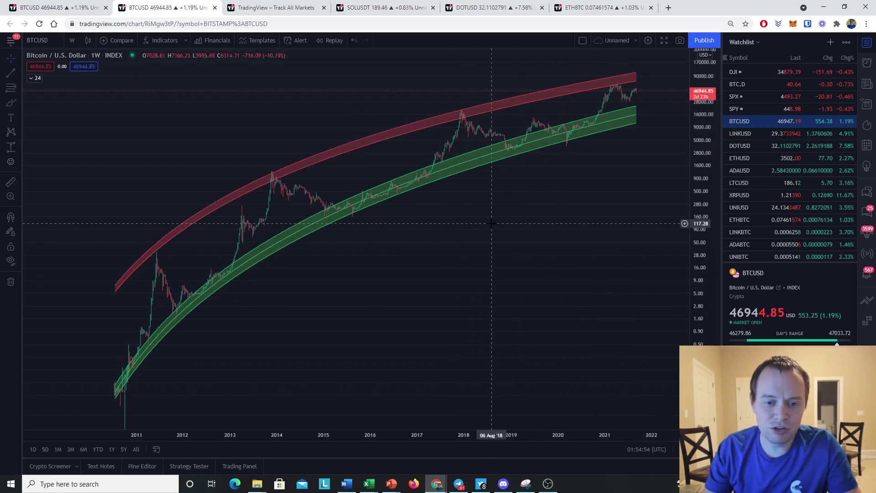
# - Brush-circle the 2011, 2014 and late-2017 peaks at the red band
pyautogui.click(18, 58)
pyautogui.click(11, 103)
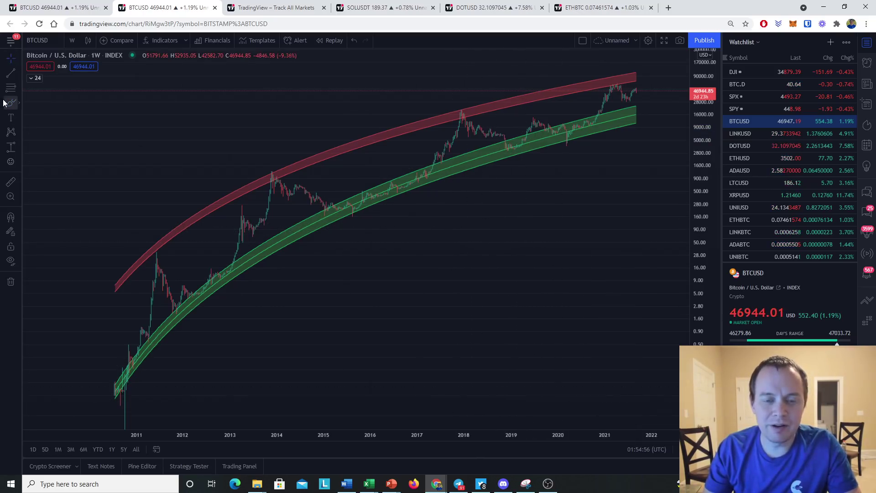
pyautogui.moveTo(154, 239)
pyautogui.mouseDown()
pyautogui.moveTo(146, 256)
pyautogui.moveTo(156, 241)
pyautogui.mouseUp()
pyautogui.moveTo(277, 173); pyautogui.dragTo(267, 161)
pyautogui.moveTo(475, 104); pyautogui.dragTo(455, 107)
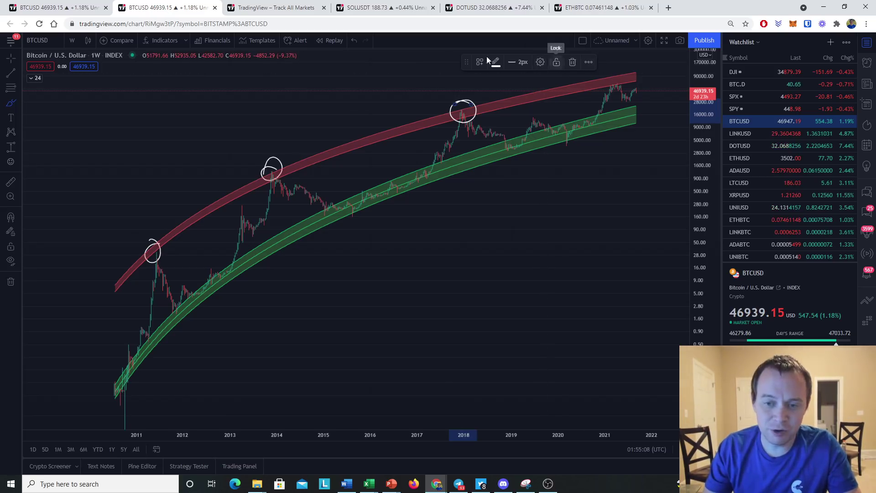
# - Remove all the circles from the chart and expand the indicator list
pyautogui.moveTo(506, 258); pyautogui.dragTo(494, 263)
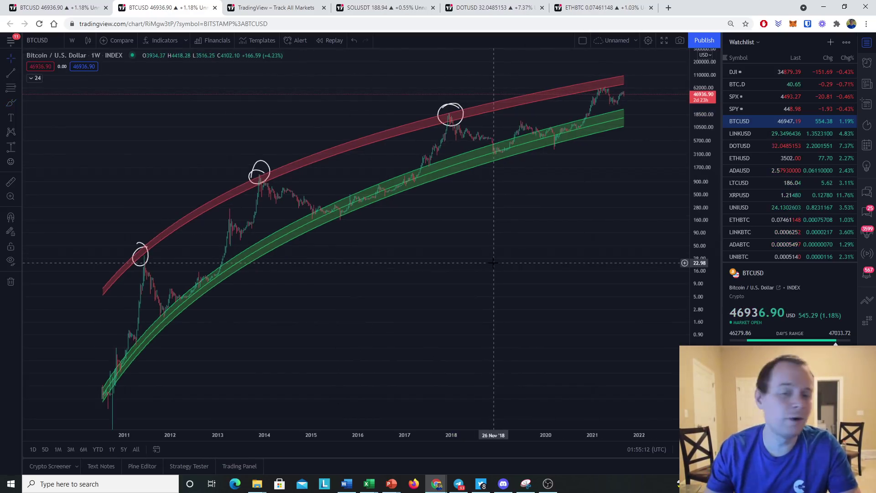
pyautogui.rightClick(494, 263)
pyautogui.click(639, 402)
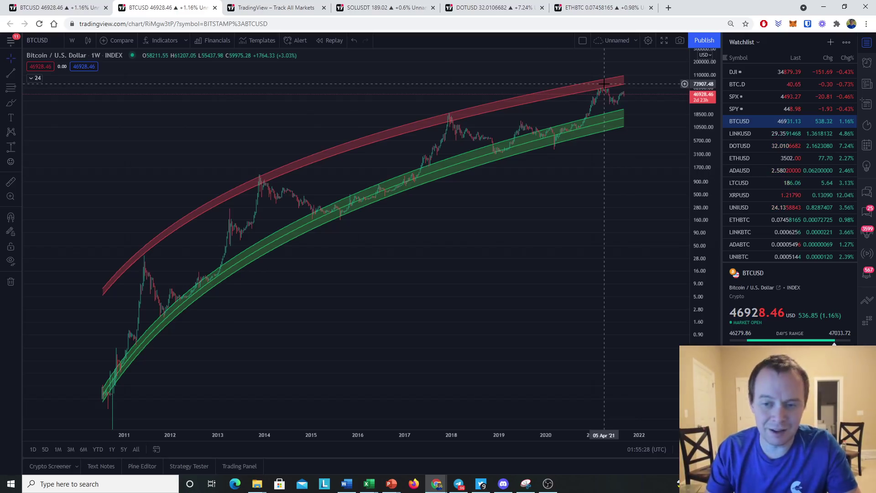
pyautogui.click(31, 78)
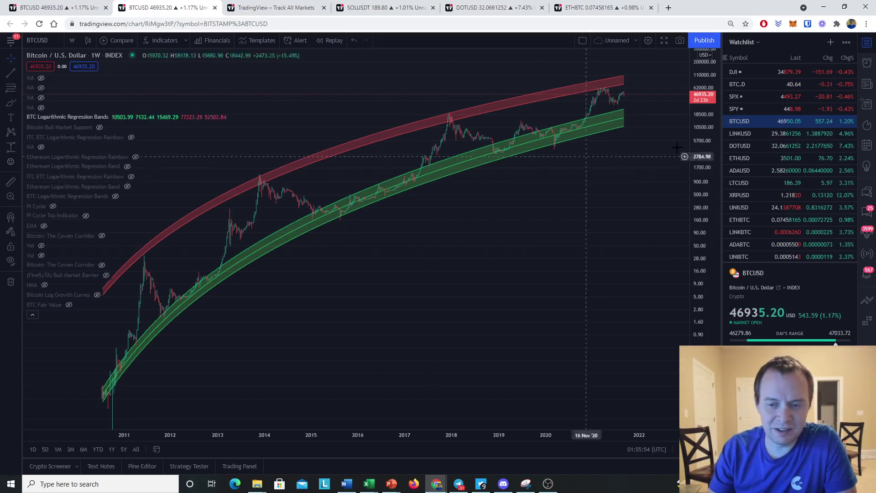
# - Hide the Logarithmic Regression Bands, show the BTC Fair Value band, and collapse the legend
pyautogui.click(116, 117)
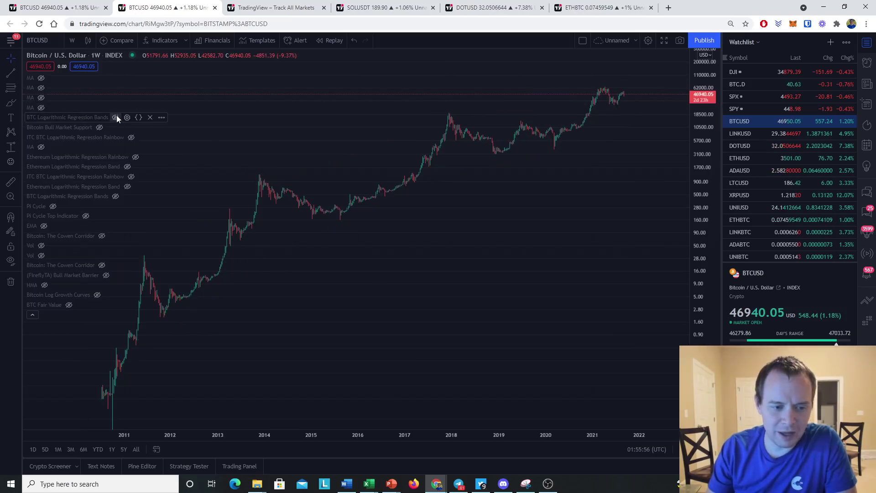
pyautogui.click(69, 305)
pyautogui.click(32, 316)
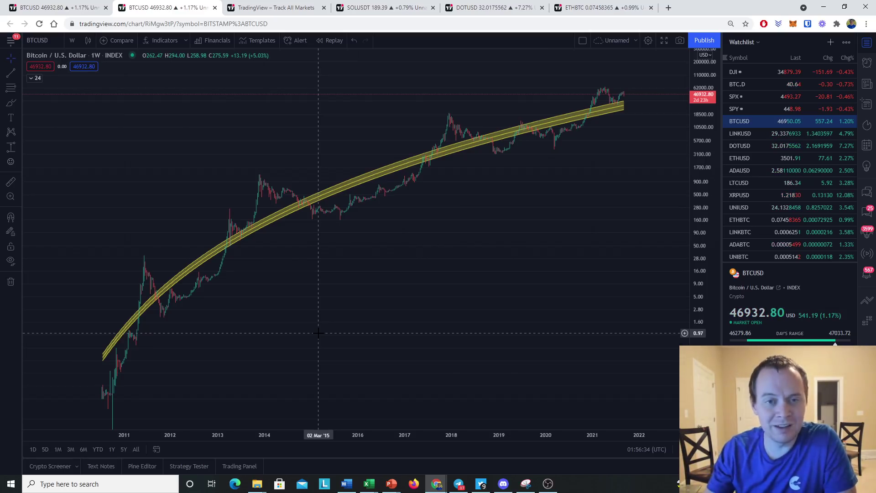
pyautogui.click(11, 103)
# - Circle the 2015–2016 prices under the yellow band, undo the 2018 circle, then remove all drawings
pyautogui.moveTo(383, 186)
pyautogui.mouseDown()
pyautogui.moveTo(333, 218)
pyautogui.moveTo(401, 212)
pyautogui.moveTo(379, 185)
pyautogui.mouseUp()
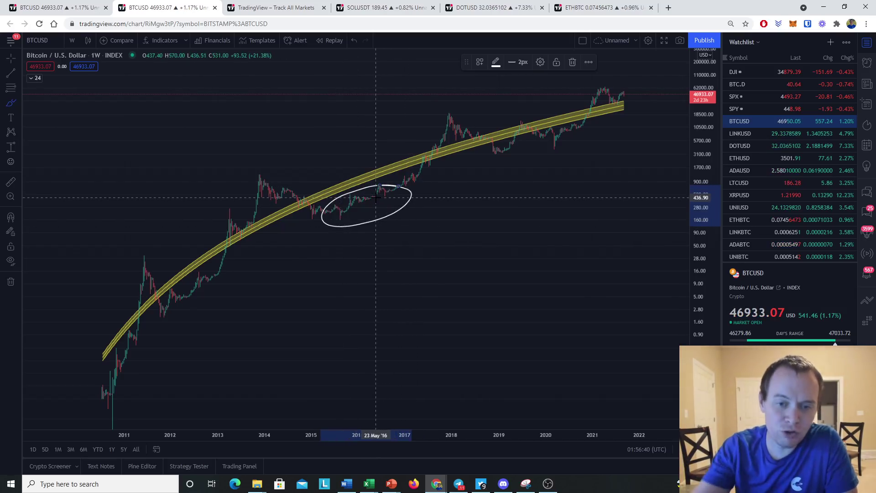
pyautogui.moveTo(454, 110)
pyautogui.mouseDown()
pyautogui.moveTo(440, 117)
pyautogui.moveTo(457, 112)
pyautogui.mouseUp()
pyautogui.hotkey('ctrl', 'z')
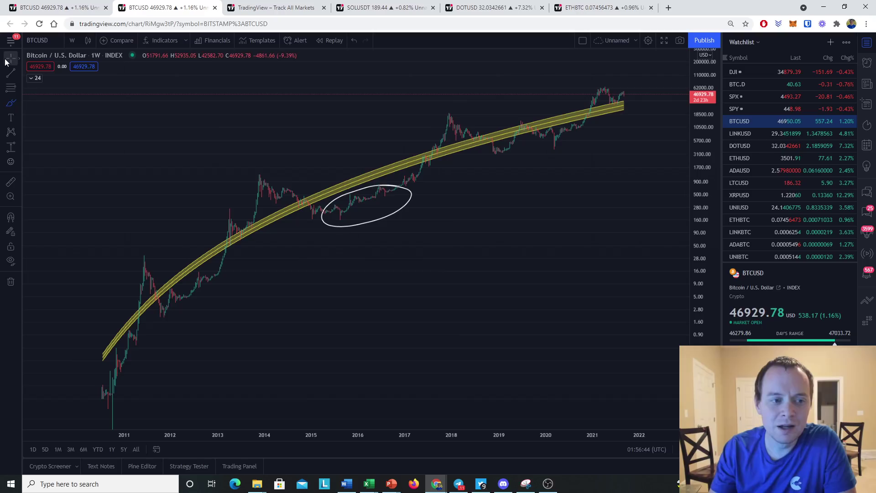
pyautogui.rightClick(429, 238)
pyautogui.click(470, 411)
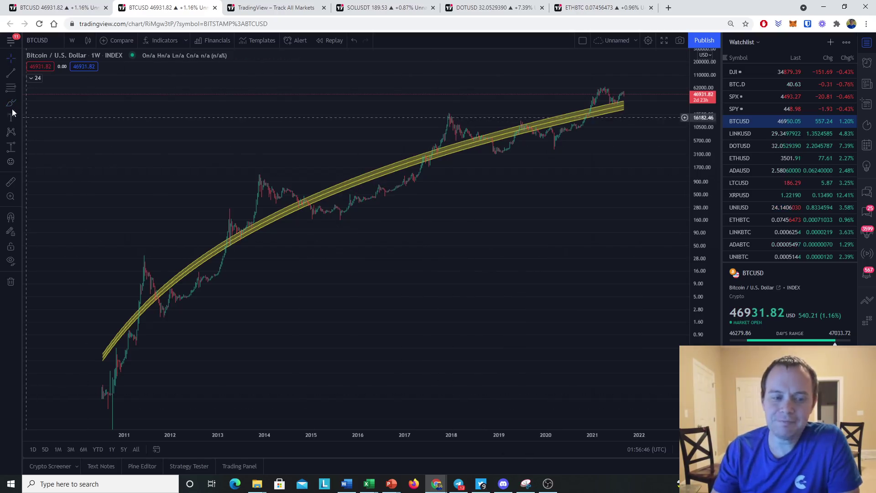
# - Draw a brush X where late-2011 prices cross the yellow Fair Value band
pyautogui.click(19, 58)
pyautogui.moveTo(428, 247); pyautogui.dragTo(473, 243)
pyautogui.click(11, 102)
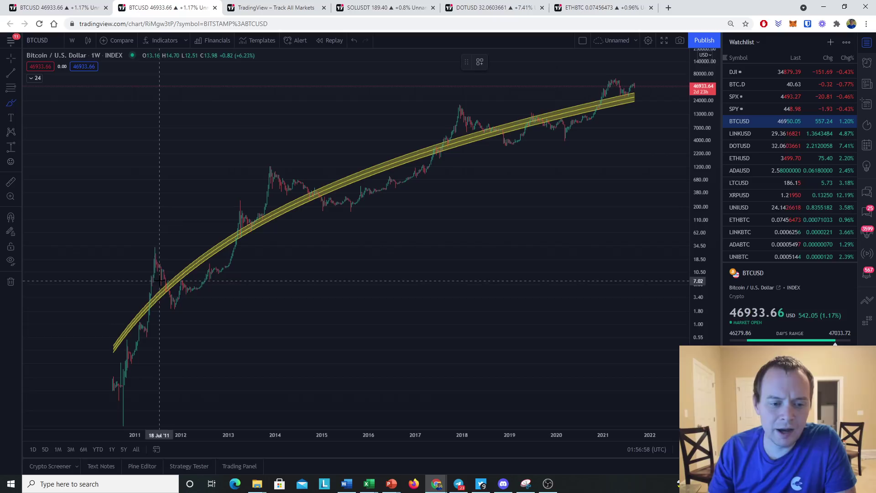
pyautogui.moveTo(162, 279)
pyautogui.mouseDown()
pyautogui.moveTo(176, 292)
pyautogui.moveTo(162, 295)
pyautogui.mouseUp()
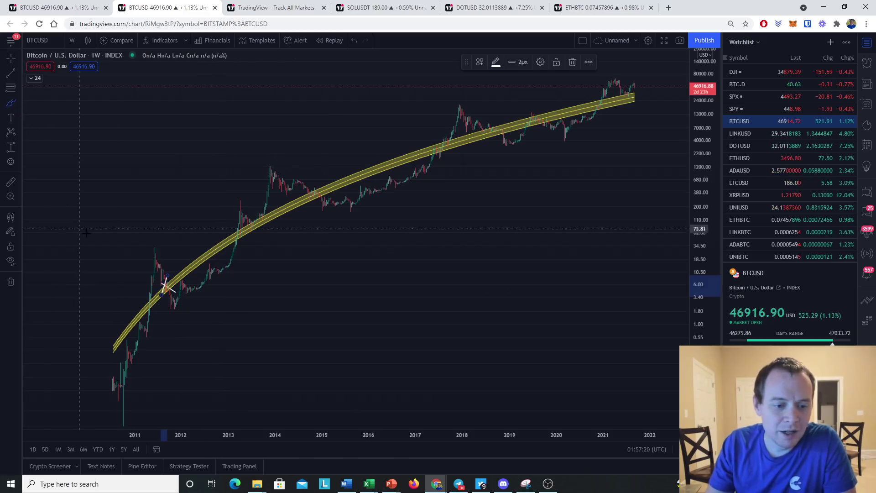
pyautogui.click(155, 279)
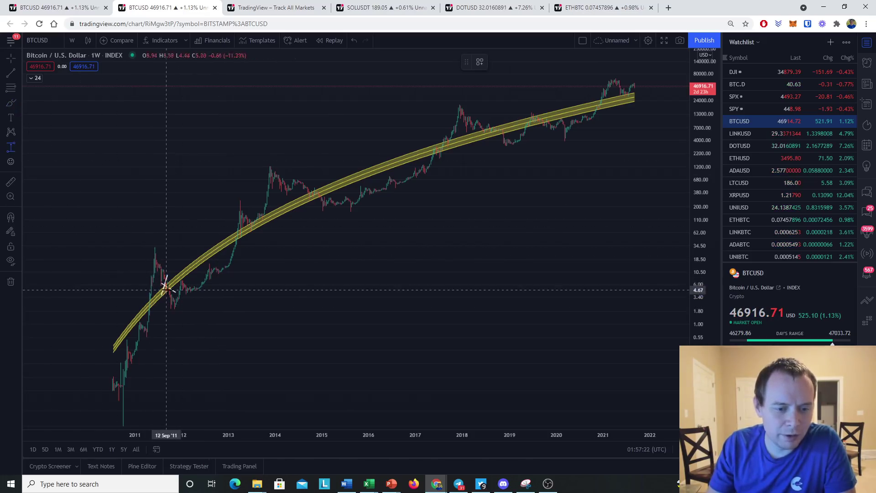
pyautogui.click(18, 147)
# - Measure the 2011, 2015 and 2018 drops below the yellow band: −58.13%, −51.44%, −43.69%
pyautogui.click(60, 230)
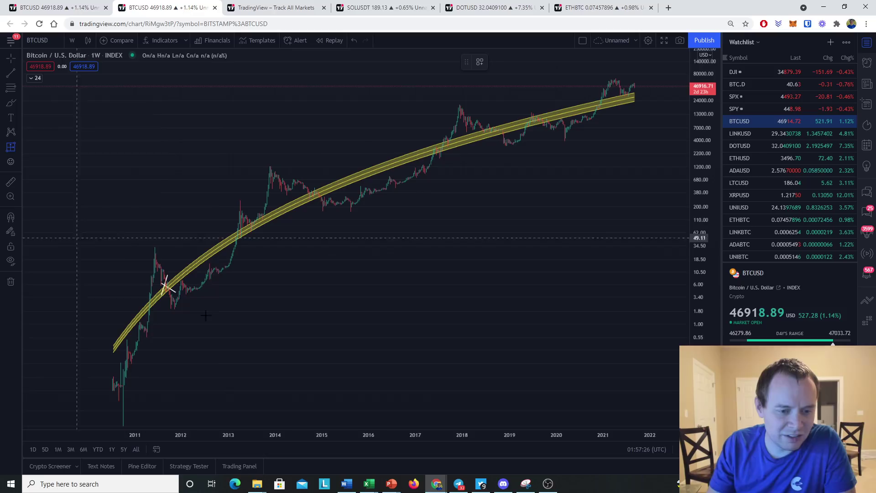
pyautogui.click(166, 287)
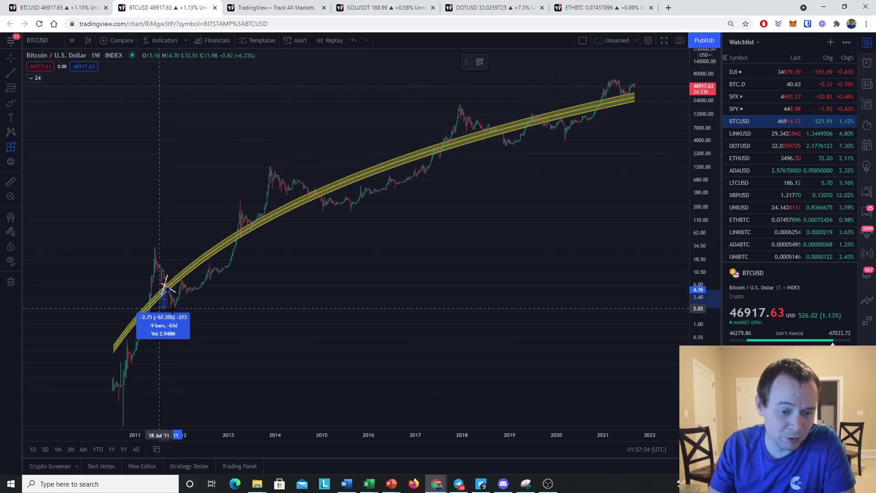
pyautogui.click(175, 308)
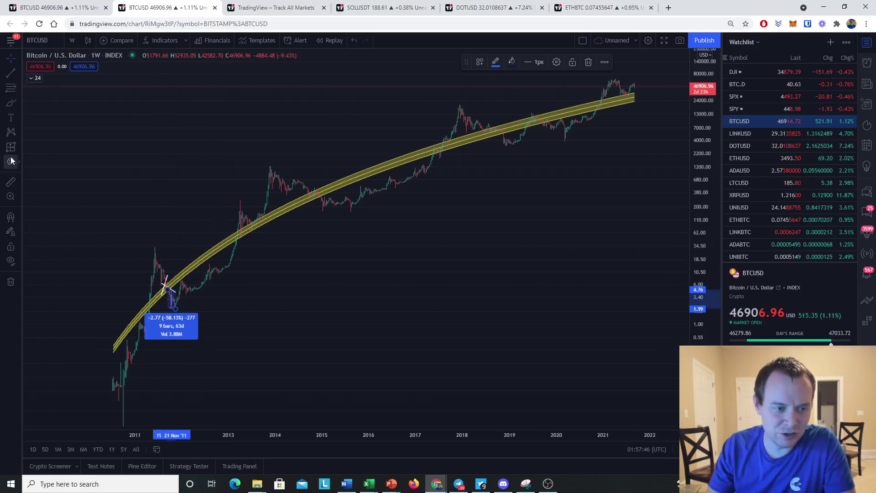
pyautogui.click(315, 214)
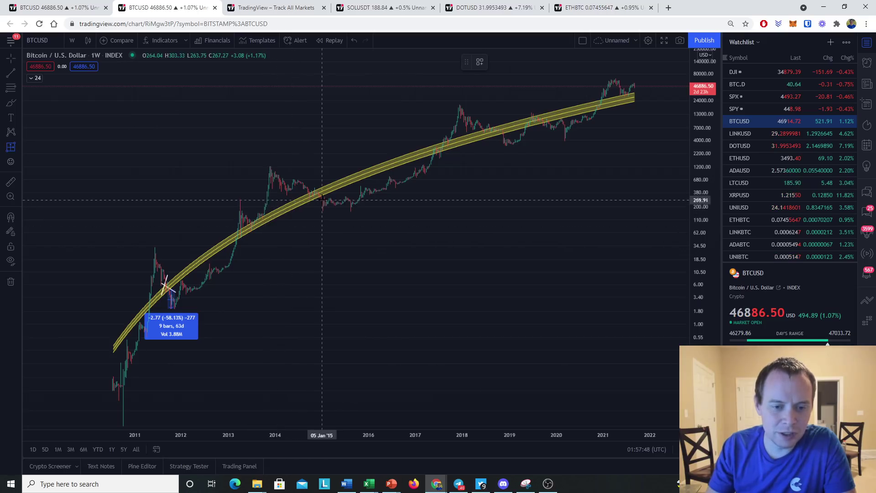
pyautogui.click(320, 197)
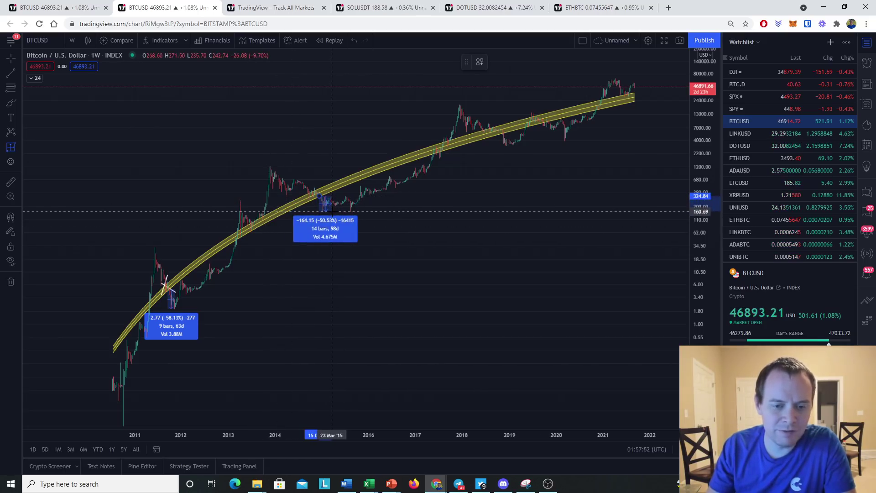
pyautogui.click(324, 212)
pyautogui.press('Escape')
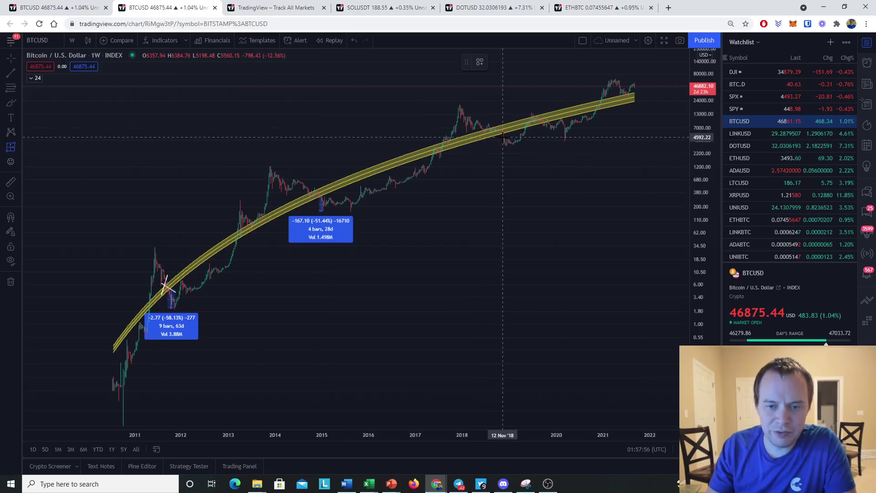
pyautogui.click(503, 134)
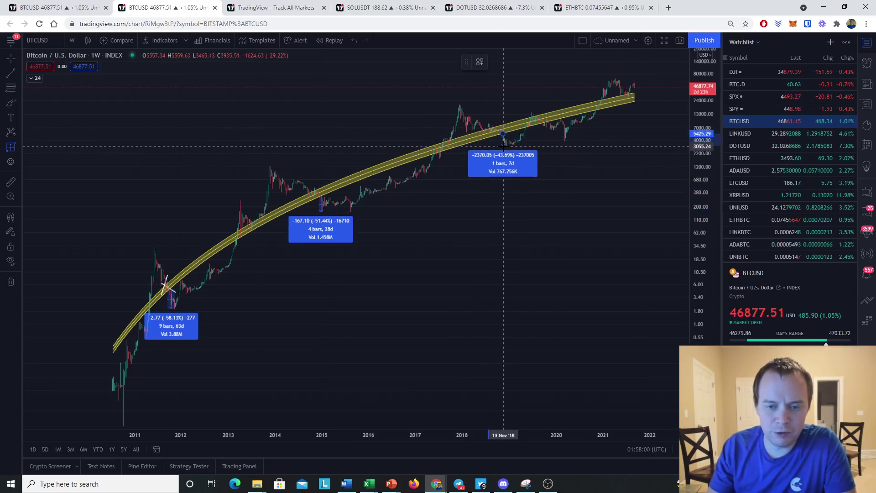
pyautogui.click(505, 146)
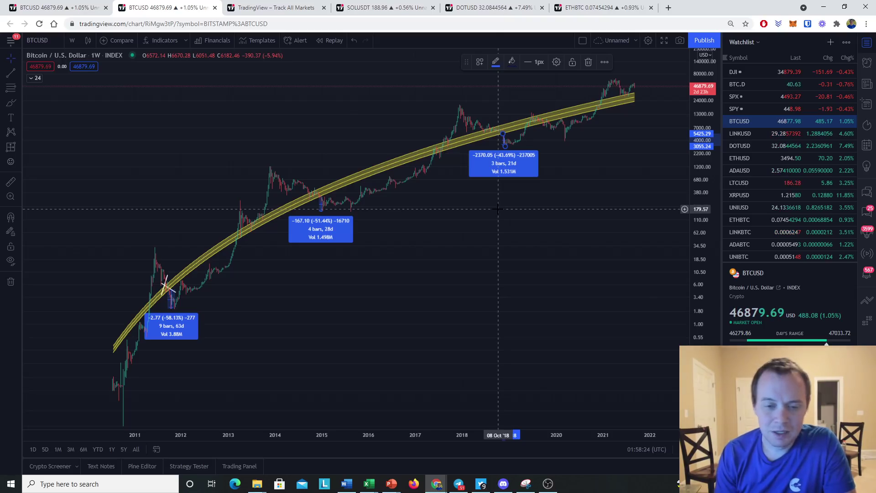
pyautogui.rightClick(418, 221)
# - Clear the measurements and X, then add a 511-day date range from the 2011 to 2013 crossing
pyautogui.click(470, 395)
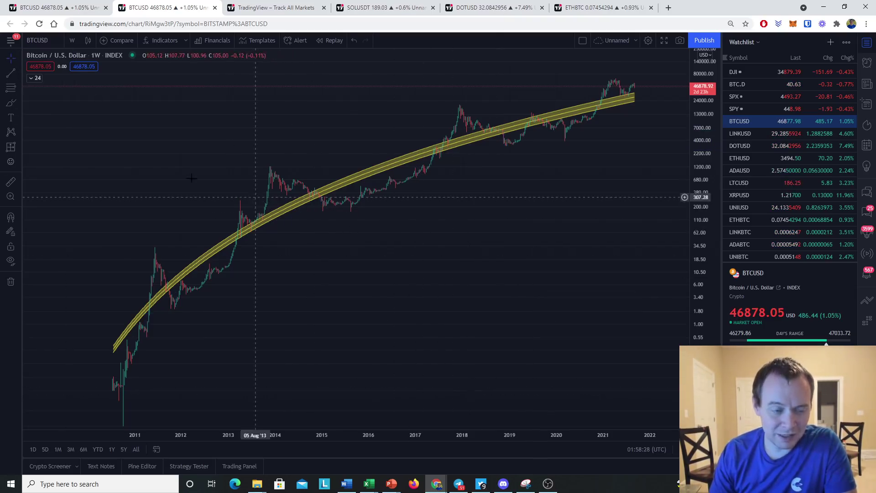
pyautogui.click(10, 102)
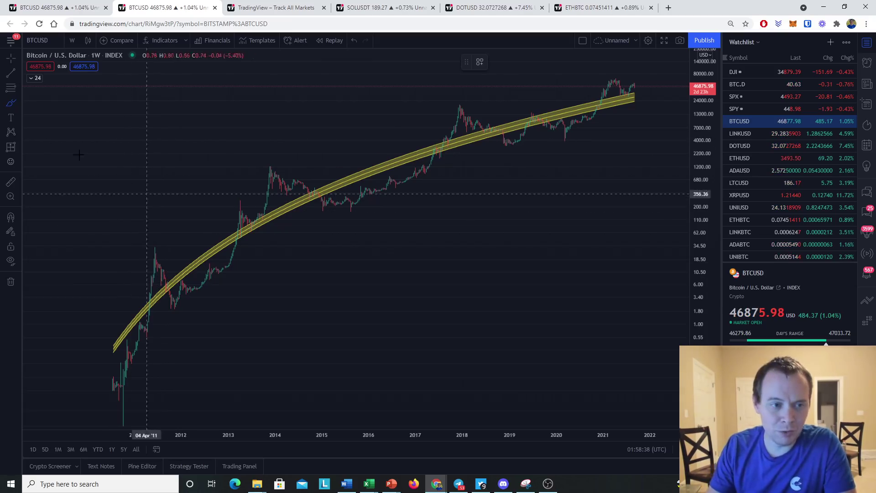
pyautogui.click(19, 146)
pyautogui.click(51, 197)
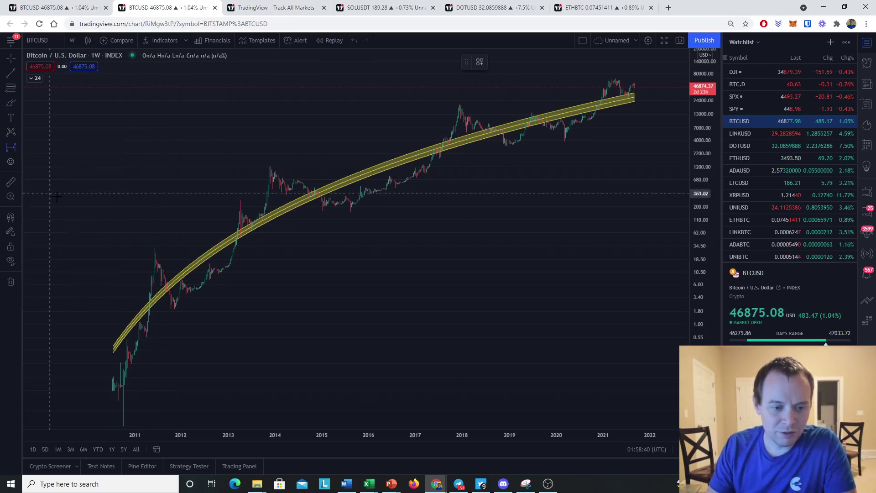
pyautogui.click(169, 289)
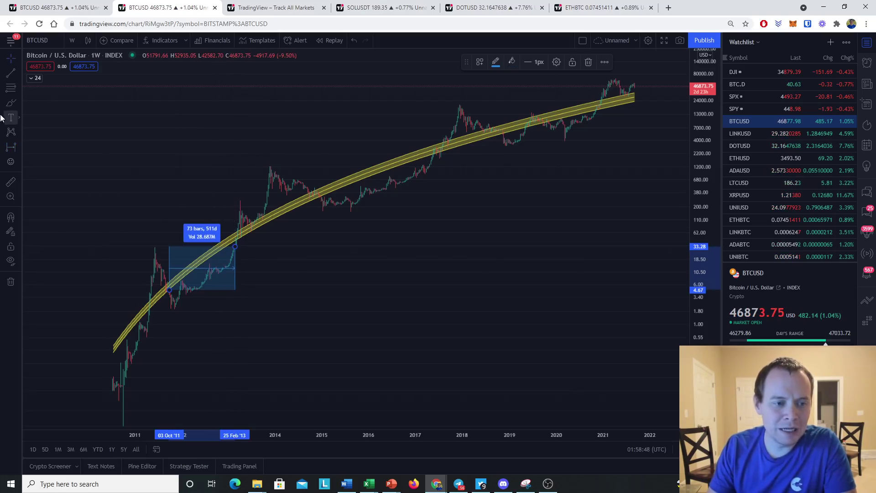
pyautogui.click(234, 245)
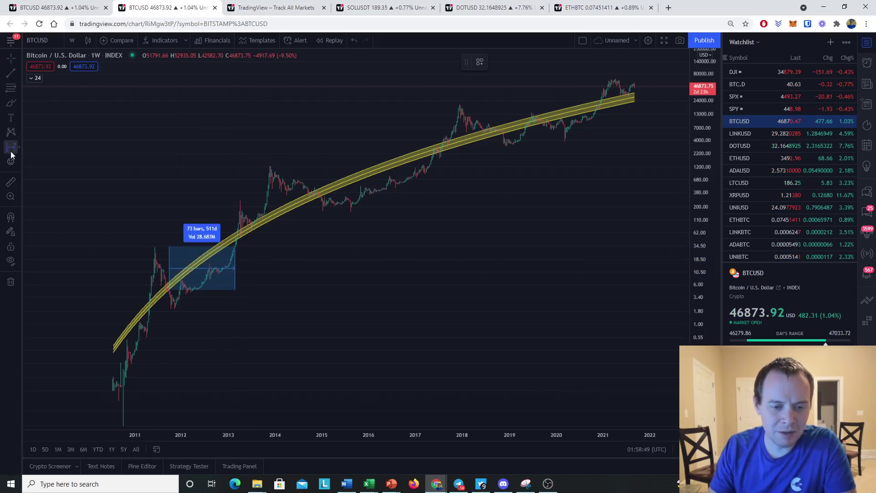
# - Add date ranges between the 2015–2017 (861 days) and 2018–2020 (742 days) band crossings
pyautogui.click(320, 195)
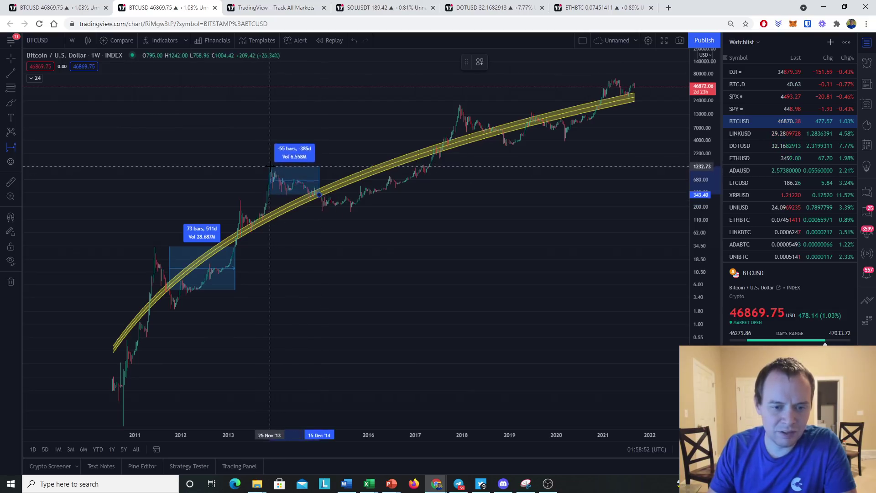
pyautogui.click(429, 166)
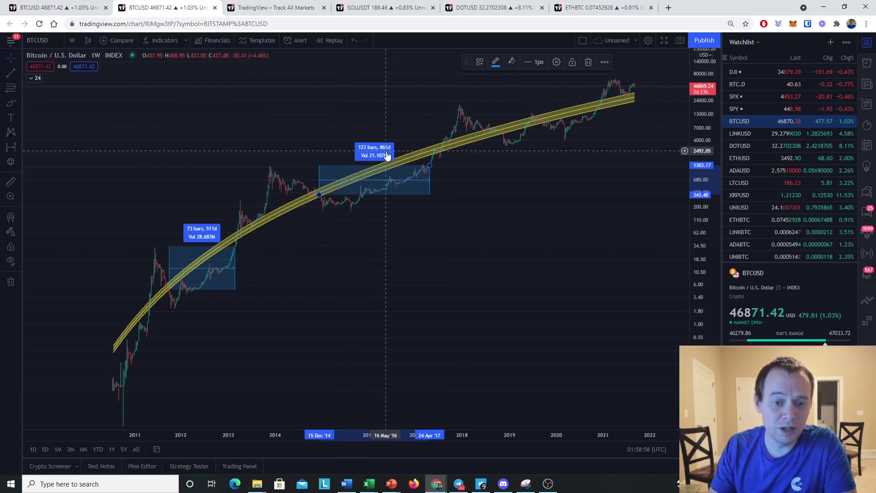
pyautogui.click(19, 147)
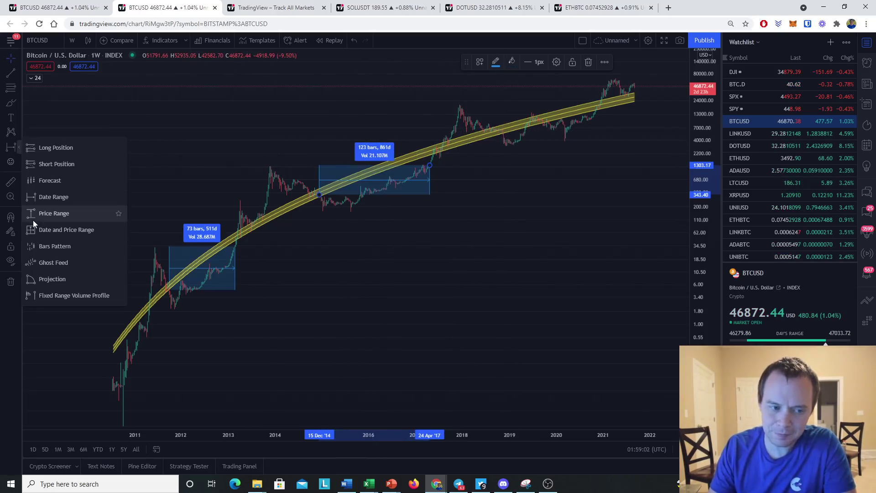
pyautogui.click(44, 202)
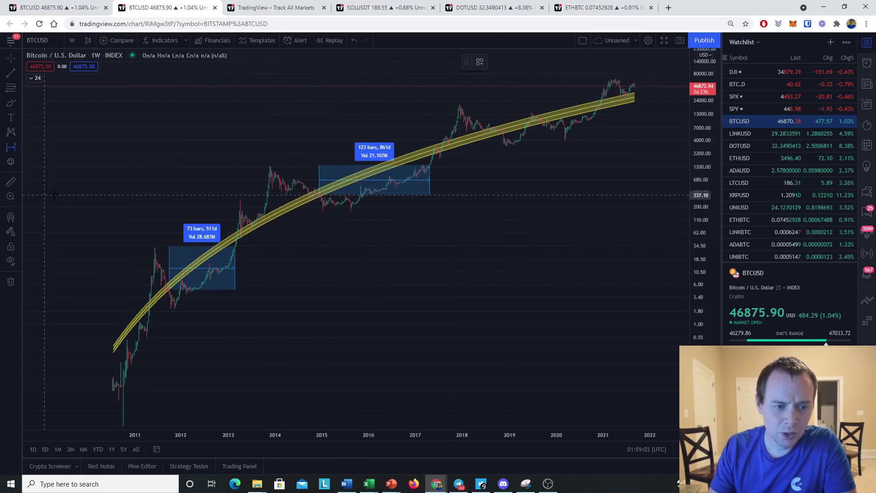
pyautogui.click(503, 134)
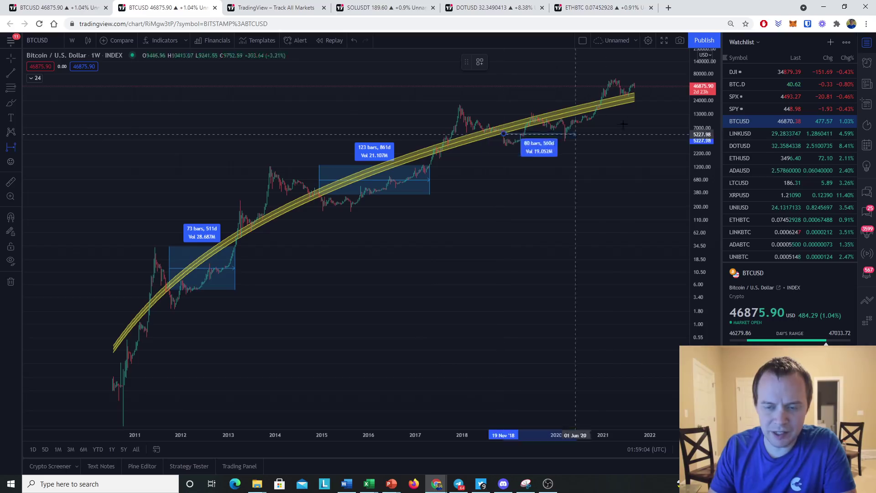
pyautogui.click(599, 105)
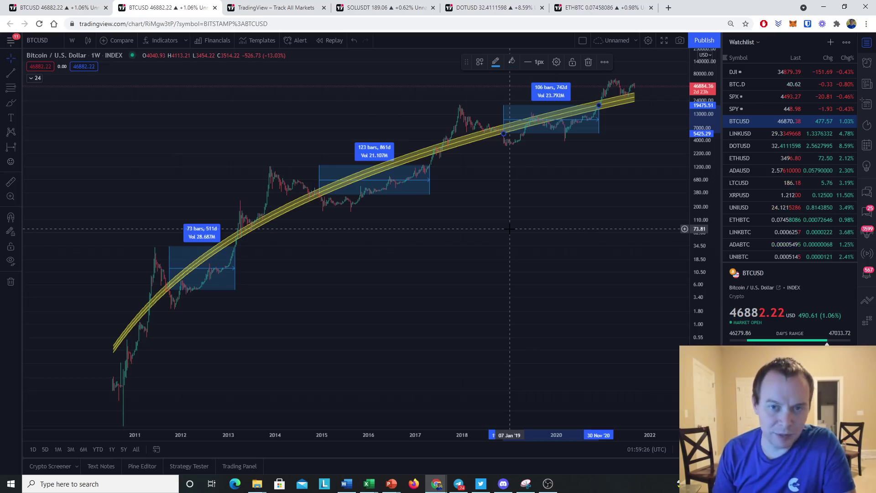
pyautogui.click(10, 58)
# - Clear the date ranges and brush-circle the 2013 band crossing and the 2021 top
pyautogui.rightClick(445, 239)
pyautogui.click(484, 407)
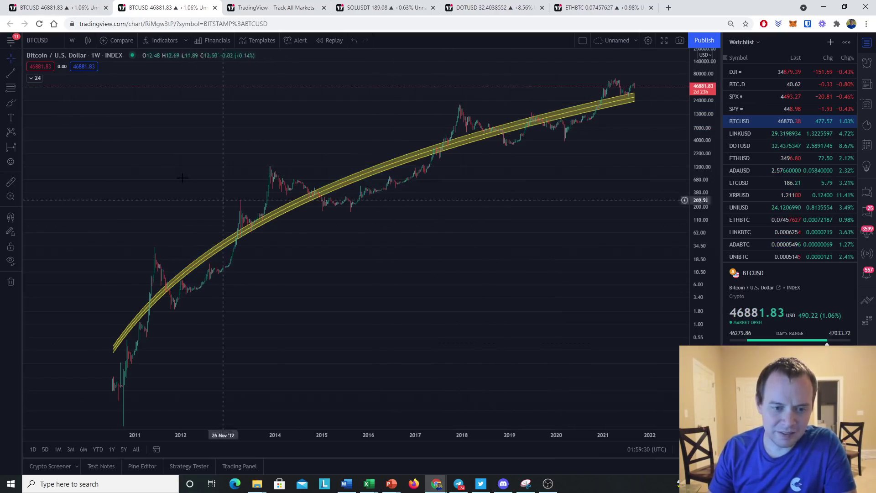
pyautogui.click(11, 103)
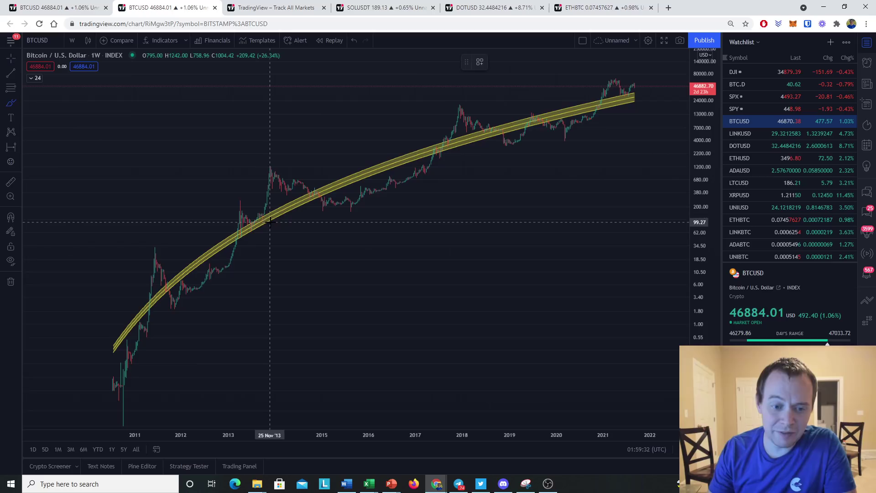
pyautogui.moveTo(268, 216)
pyautogui.mouseDown()
pyautogui.moveTo(256, 231)
pyautogui.moveTo(242, 222)
pyautogui.moveTo(265, 220)
pyautogui.mouseUp()
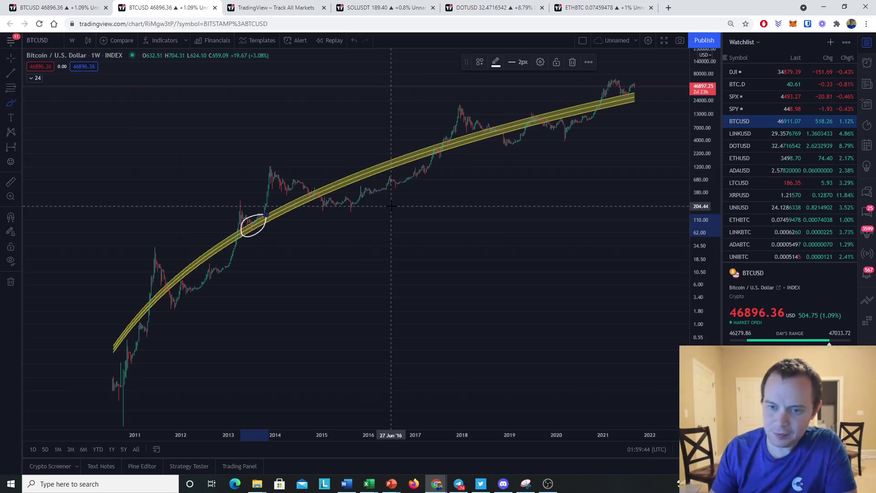
pyautogui.moveTo(637, 91)
pyautogui.mouseDown()
pyautogui.moveTo(620, 90)
pyautogui.moveTo(626, 100)
pyautogui.moveTo(637, 94)
pyautogui.moveTo(630, 90)
pyautogui.mouseUp()
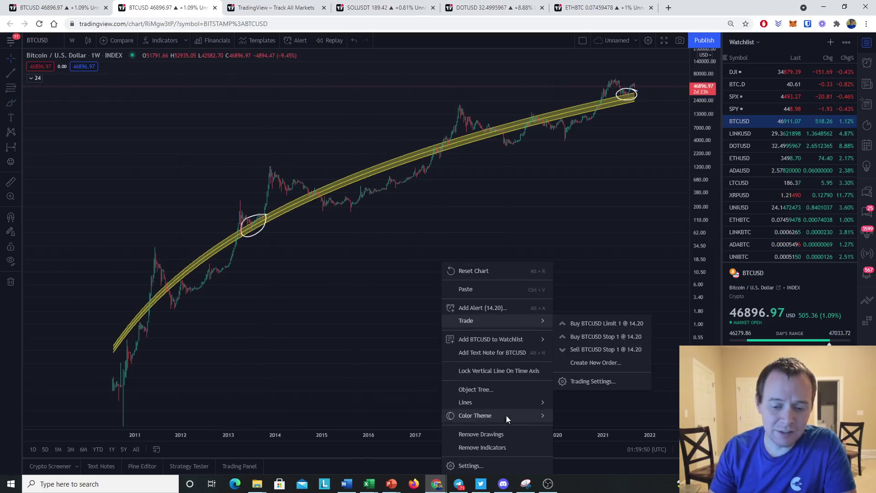
pyautogui.click(480, 320)
# - Frame 2018–2021 with stretched prices over the yellow band and expand the full indicator list
pyautogui.moveTo(511, 296); pyautogui.dragTo(627, 296)
pyautogui.scroll(5, 600, 201)
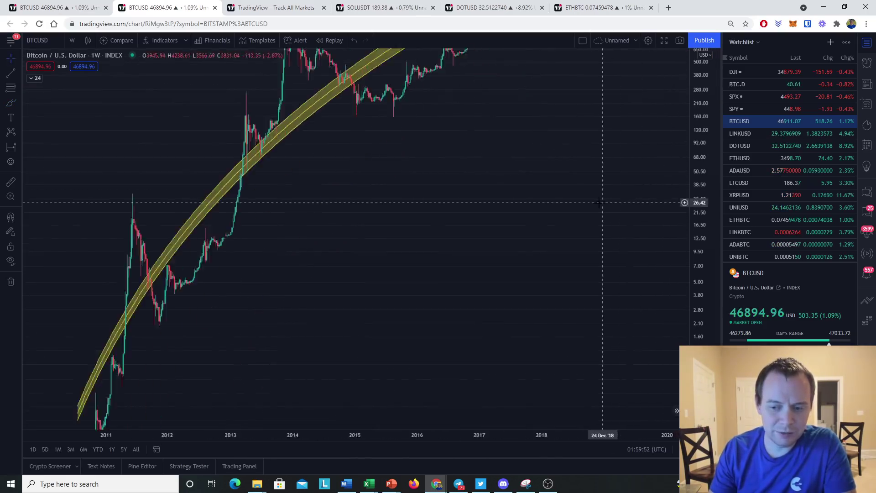
pyautogui.moveTo(435, 275); pyautogui.dragTo(476, 249)
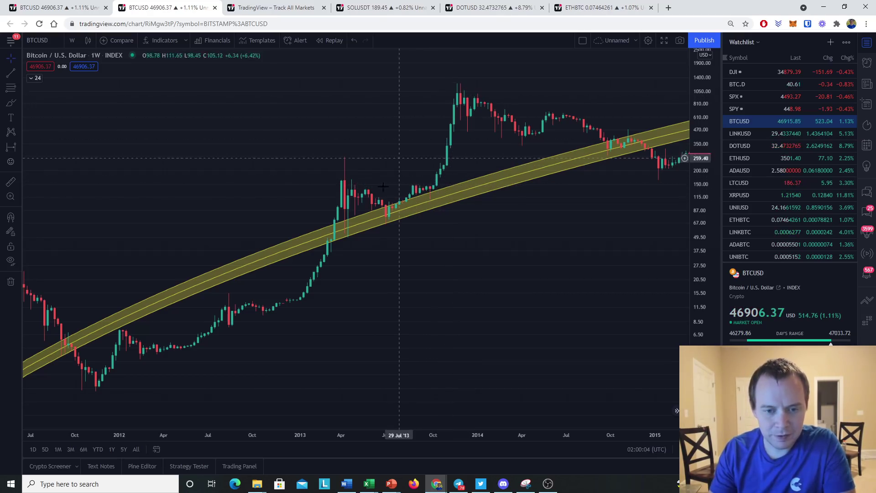
pyautogui.moveTo(616, 228); pyautogui.dragTo(338, 283)
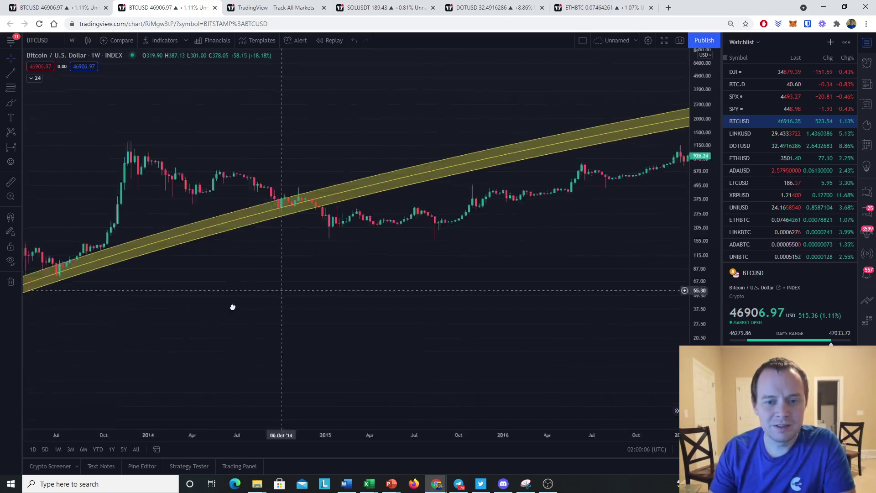
pyautogui.moveTo(443, 292); pyautogui.dragTo(173, 320)
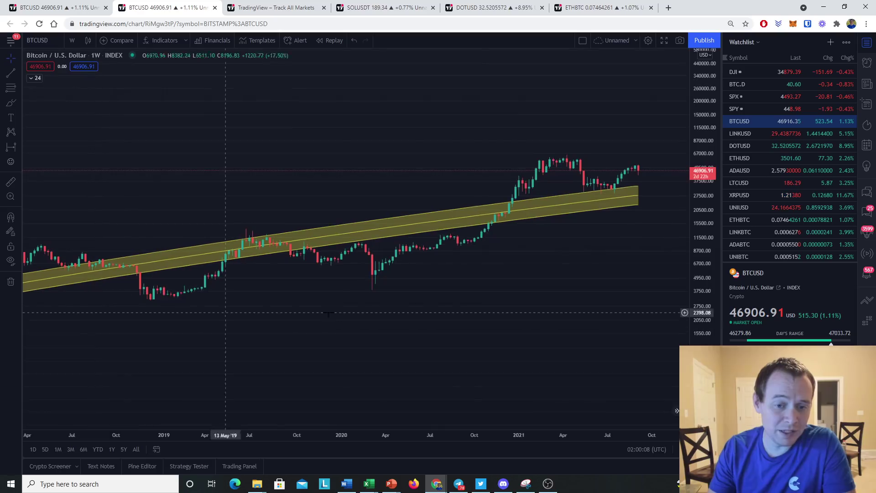
pyautogui.moveTo(696, 274); pyautogui.dragTo(689, 189)
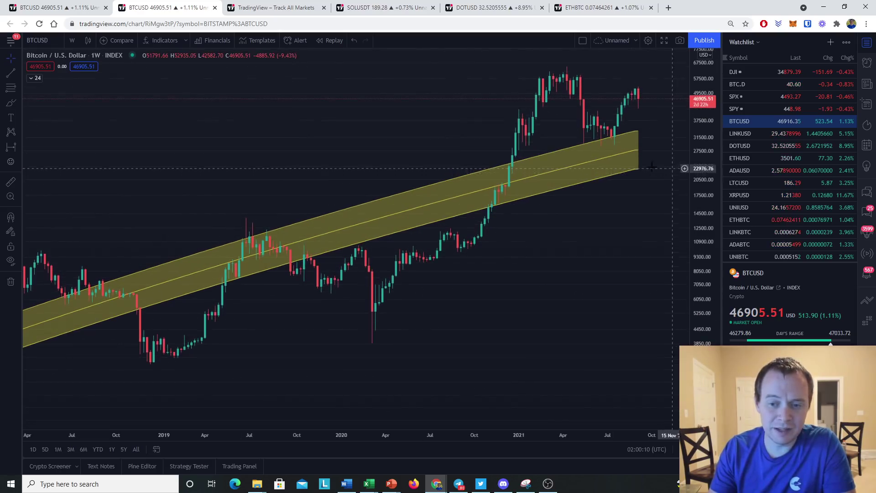
pyautogui.click(33, 77)
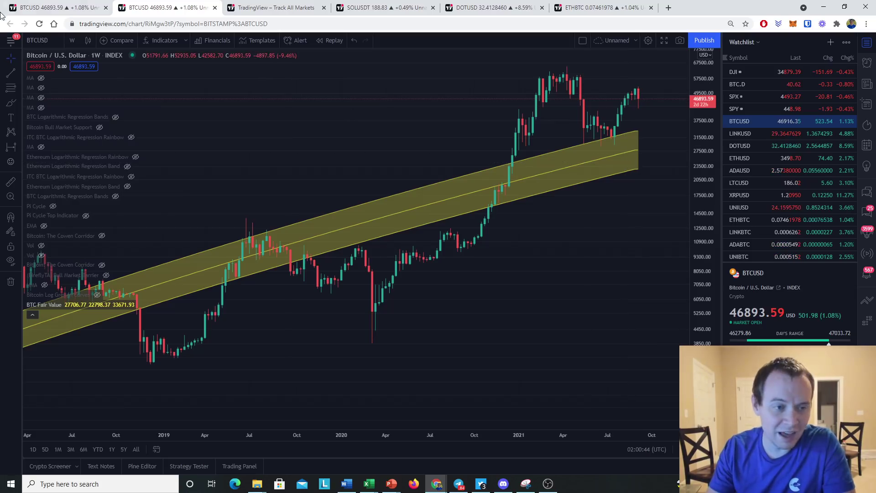
# - Zoom the chart out to span 2013–2025 and freehand a white ellipse right of the yellow band's end
pyautogui.click(17, 58)
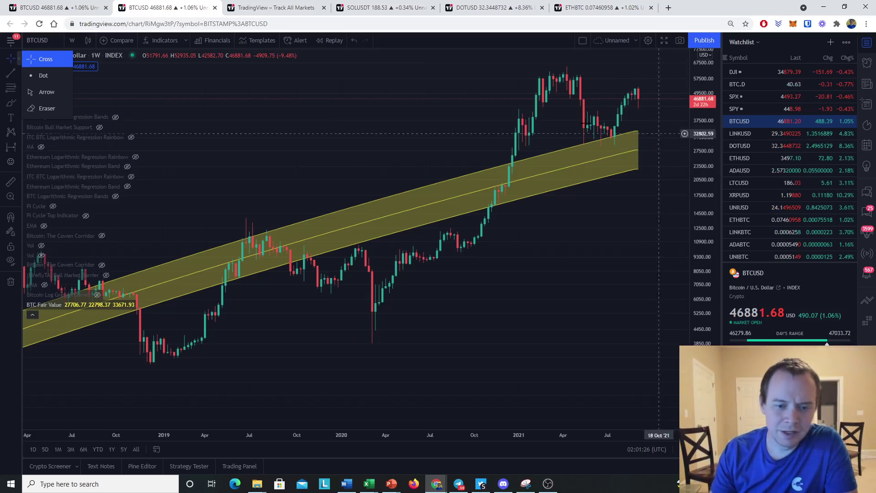
pyautogui.scroll(-3, 382, 284)
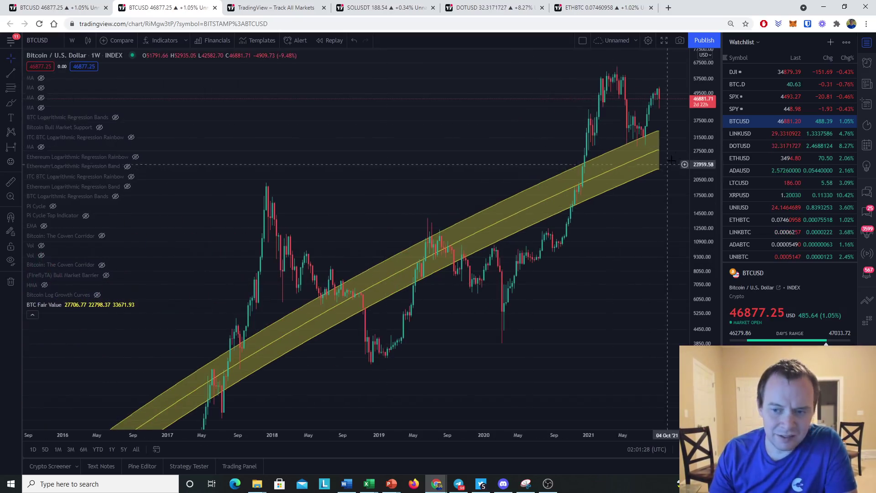
pyautogui.scroll(-4, 502, 244)
pyautogui.scroll(-3, 503, 243)
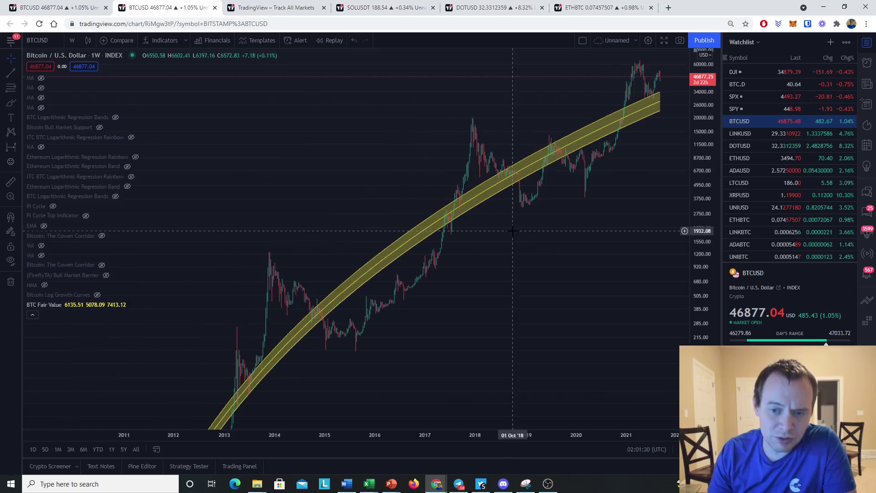
pyautogui.scroll(-3, 608, 234)
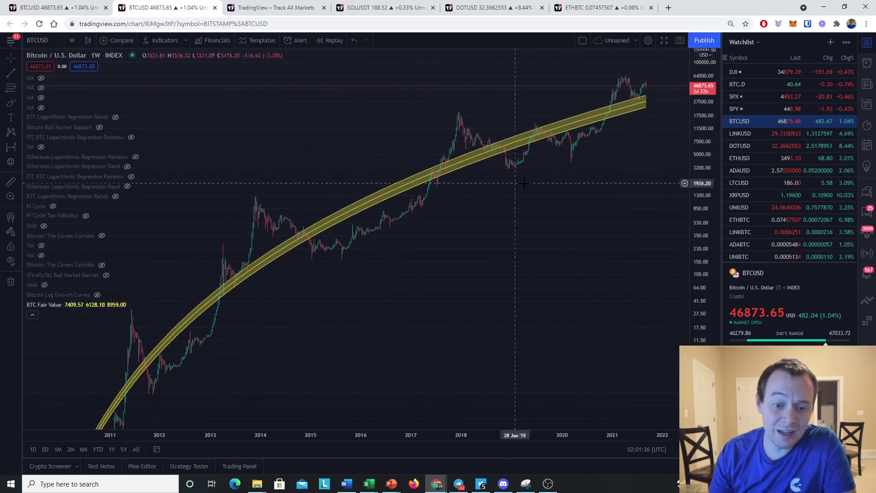
pyautogui.moveTo(417, 242); pyautogui.dragTo(307, 241)
pyautogui.moveTo(584, 131)
pyautogui.mouseDown()
pyautogui.moveTo(502, 179)
pyautogui.moveTo(594, 125)
pyautogui.moveTo(546, 131)
pyautogui.mouseUp()
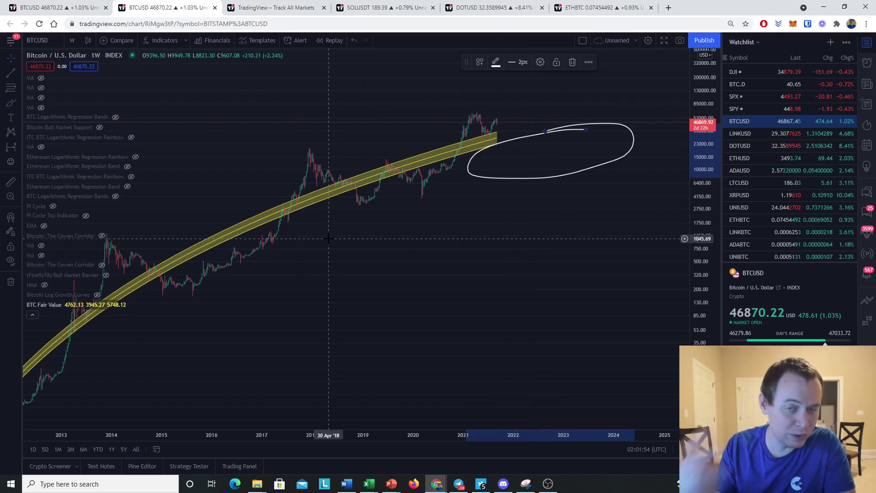
pyautogui.rightClick(416, 263)
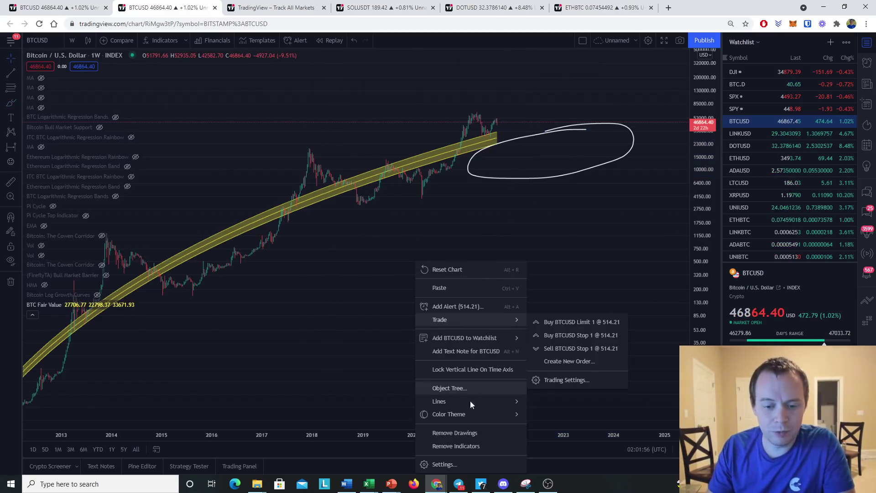
# - Remove the ellipse and pan and rescale the chart to span 2011–2021
pyautogui.click(455, 432)
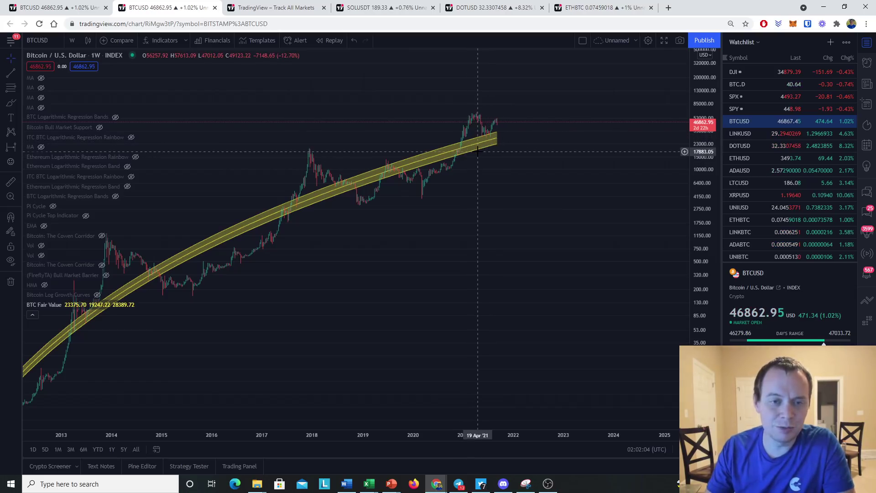
pyautogui.moveTo(480, 151); pyautogui.dragTo(586, 151)
pyautogui.moveTo(420, 290); pyautogui.dragTo(473, 229)
pyautogui.moveTo(696, 157); pyautogui.dragTo(587, 262)
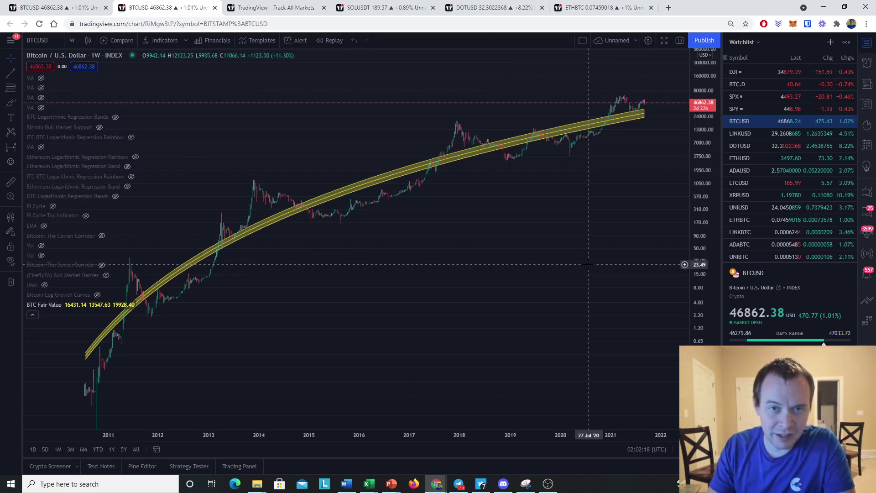
pyautogui.moveTo(203, 151)
pyautogui.mouseDown()
pyautogui.moveTo(268, 143)
pyautogui.moveTo(256, 152)
pyautogui.mouseUp()
# - Brush a short mark across the band near 2012 and a curve along the 2019–2020 rise and pullback
pyautogui.click(11, 103)
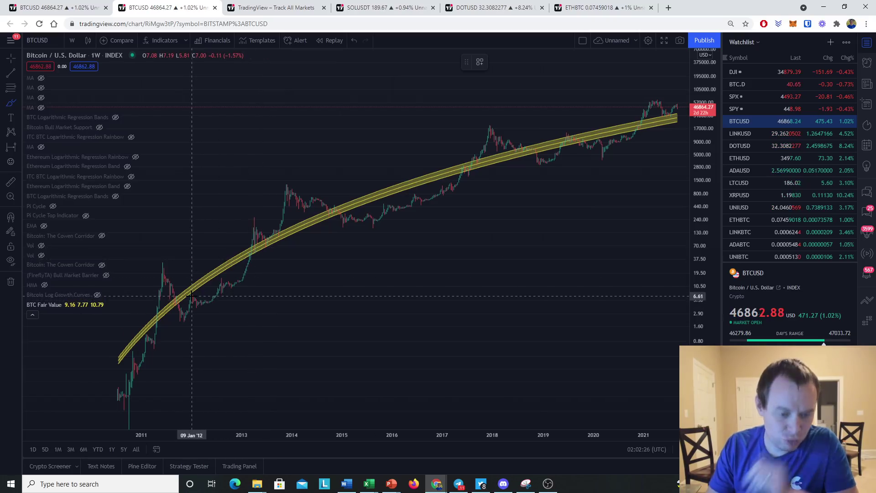
pyautogui.moveTo(192, 290)
pyautogui.mouseDown()
pyautogui.moveTo(200, 280)
pyautogui.moveTo(201, 305)
pyautogui.mouseUp()
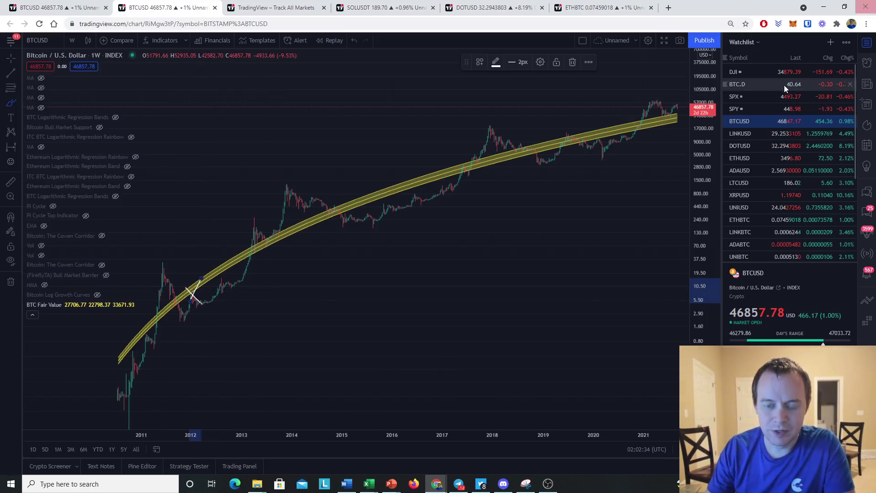
pyautogui.moveTo(566, 140)
pyautogui.mouseDown()
pyautogui.moveTo(617, 145)
pyautogui.moveTo(631, 138)
pyautogui.mouseUp()
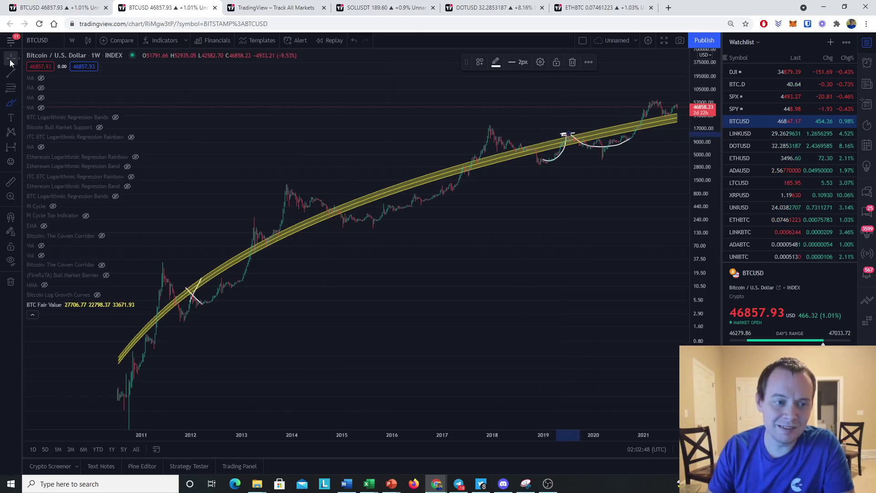
# - Clear the freehand marks and unhide BTC Logarithmic Regression Bands to show its red and green bands
pyautogui.rightClick(588, 202)
pyautogui.click(642, 371)
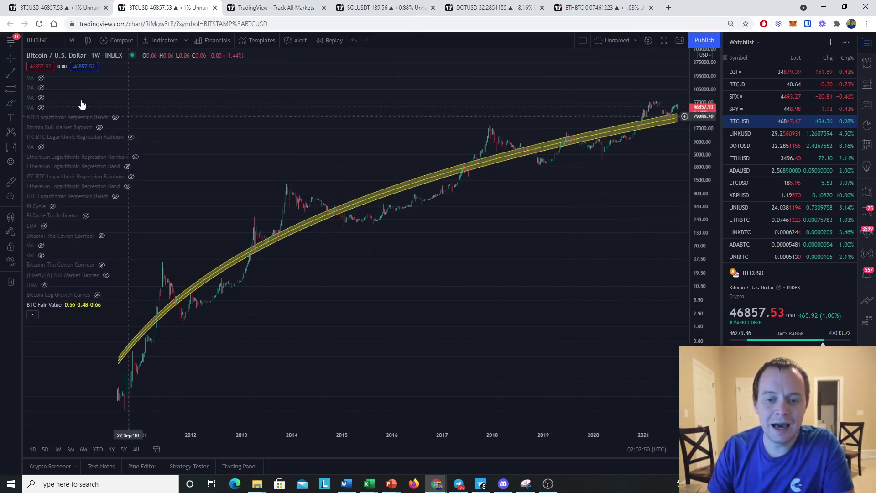
pyautogui.click(11, 63)
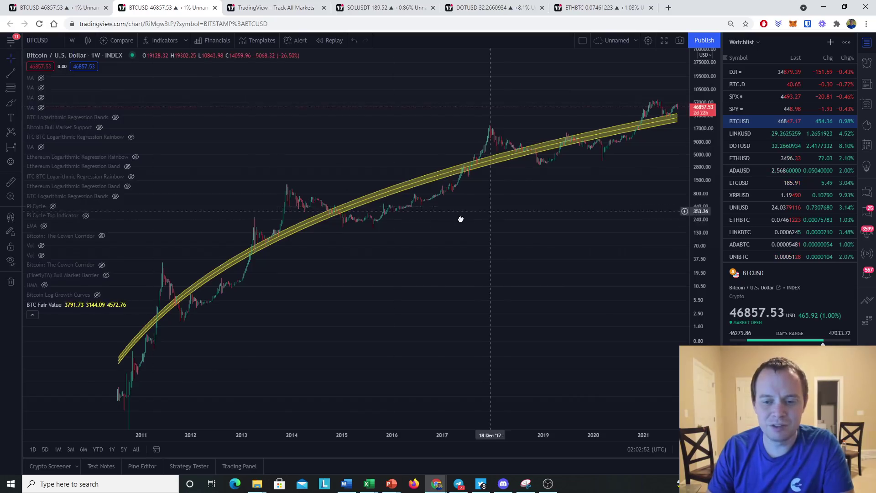
pyautogui.moveTo(493, 219); pyautogui.dragTo(457, 220)
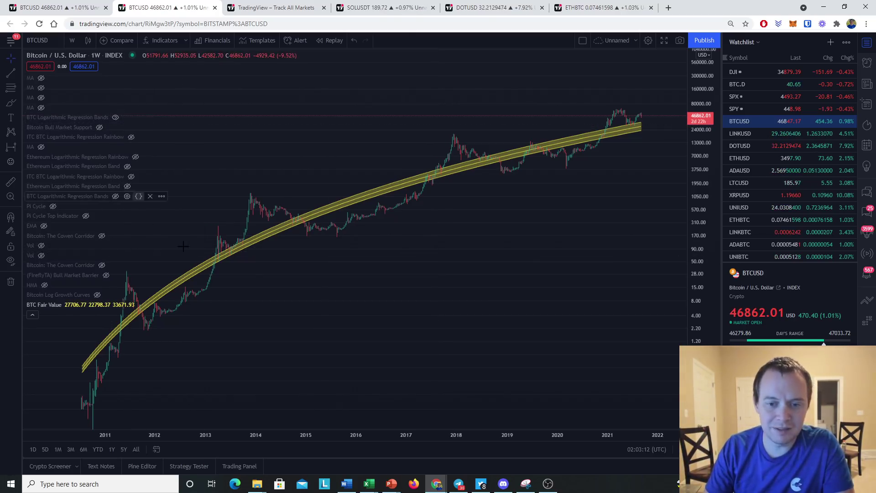
pyautogui.click(115, 117)
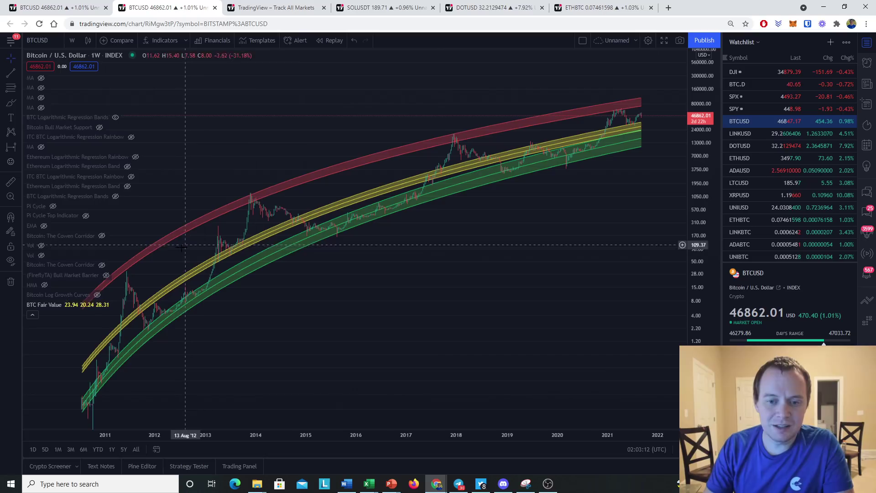
pyautogui.click(32, 316)
# - Freehand white circles around the 2011, 2013 and 2018 price peaks
pyautogui.moveTo(458, 269); pyautogui.dragTo(414, 258)
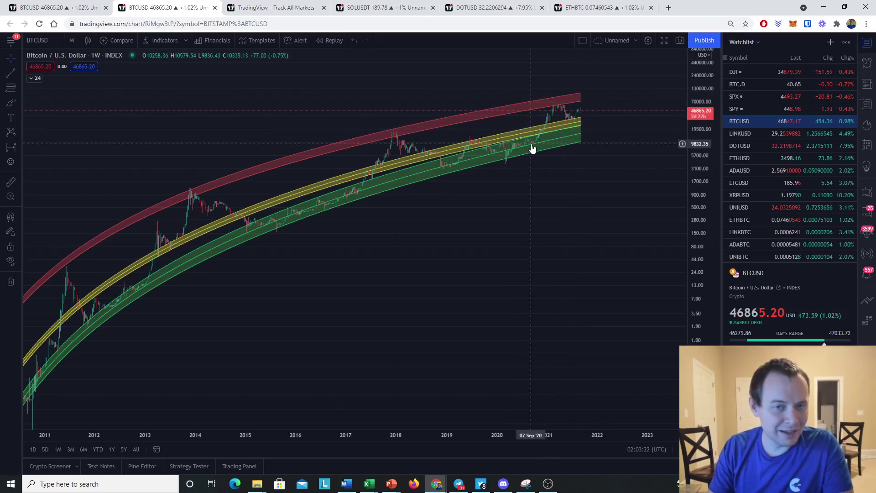
pyautogui.moveTo(479, 197); pyautogui.dragTo(491, 193)
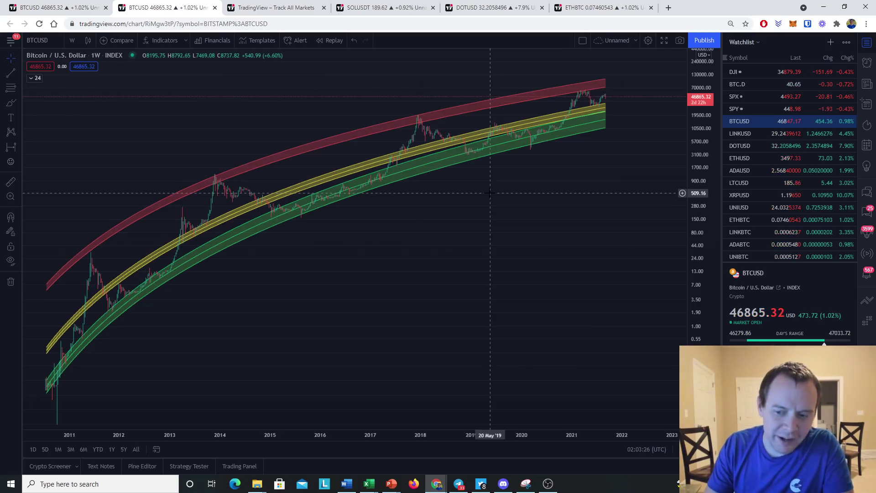
pyautogui.click(10, 103)
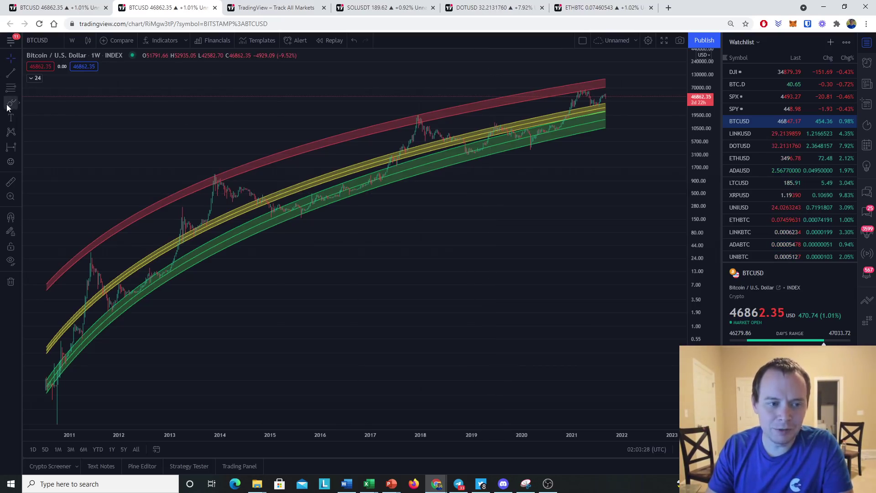
pyautogui.moveTo(108, 242)
pyautogui.mouseDown()
pyautogui.moveTo(73, 256)
pyautogui.moveTo(104, 242)
pyautogui.mouseUp()
pyautogui.moveTo(222, 154)
pyautogui.mouseDown()
pyautogui.moveTo(198, 176)
pyautogui.moveTo(219, 155)
pyautogui.mouseUp()
pyautogui.moveTo(429, 100)
pyautogui.mouseDown()
pyautogui.moveTo(407, 132)
pyautogui.moveTo(390, 117)
pyautogui.mouseUp()
# - Circle the 2011–2013 and 2015–2017 lows along the green band and trace the yellow band 2018–2021
pyautogui.moveTo(75, 340)
pyautogui.mouseDown()
pyautogui.moveTo(48, 399)
pyautogui.moveTo(75, 340)
pyautogui.mouseUp()
pyautogui.moveTo(176, 261)
pyautogui.mouseDown()
pyautogui.moveTo(114, 310)
pyautogui.moveTo(168, 264)
pyautogui.mouseUp()
pyautogui.moveTo(391, 168)
pyautogui.mouseDown()
pyautogui.moveTo(287, 217)
pyautogui.moveTo(406, 175)
pyautogui.mouseUp()
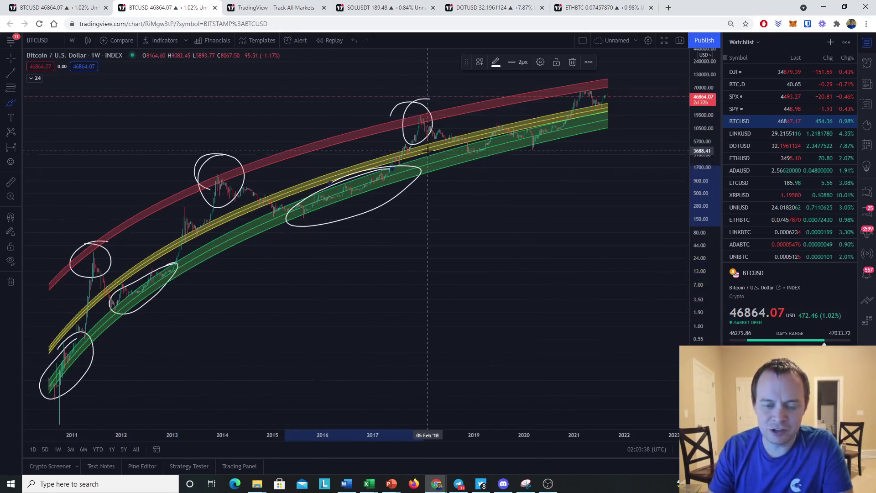
pyautogui.moveTo(442, 145)
pyautogui.mouseDown()
pyautogui.moveTo(589, 112)
pyautogui.moveTo(583, 124)
pyautogui.mouseUp()
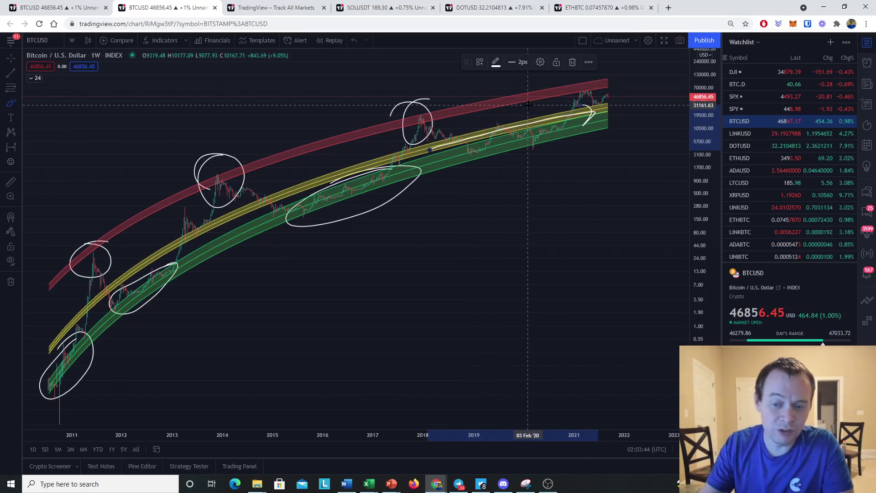
pyautogui.rightClick(632, 234)
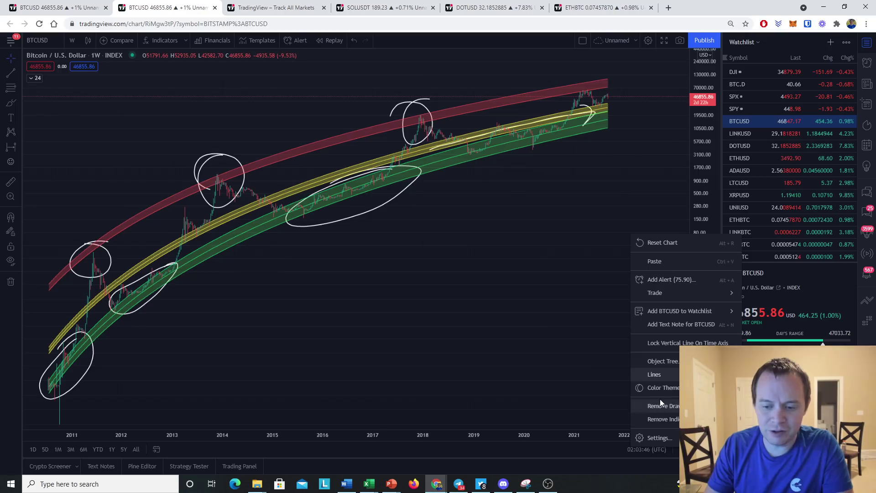
# - Remove all freehand circles, return to the normal cursor and expand the indicator legend
pyautogui.click(669, 411)
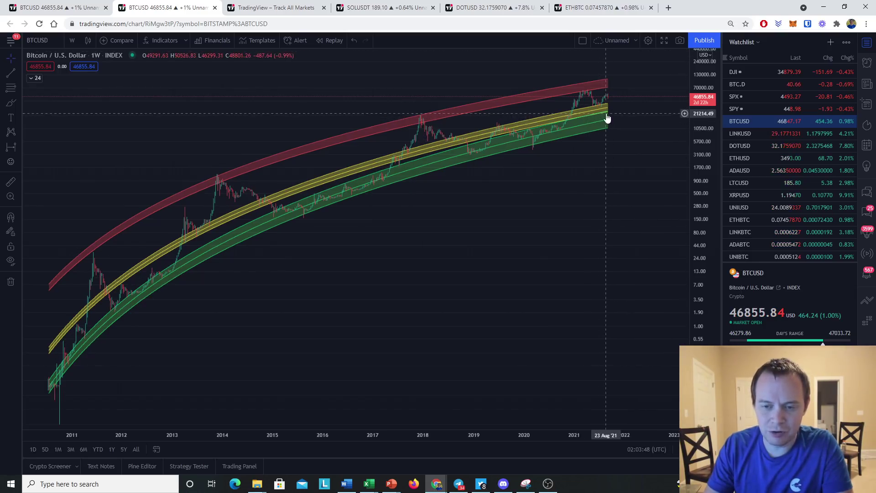
pyautogui.click(14, 58)
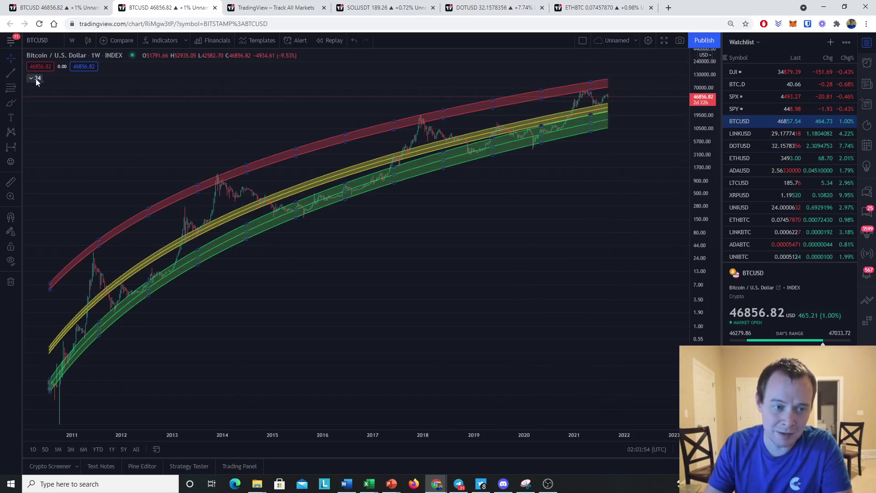
pyautogui.click(32, 79)
pyautogui.click(695, 121)
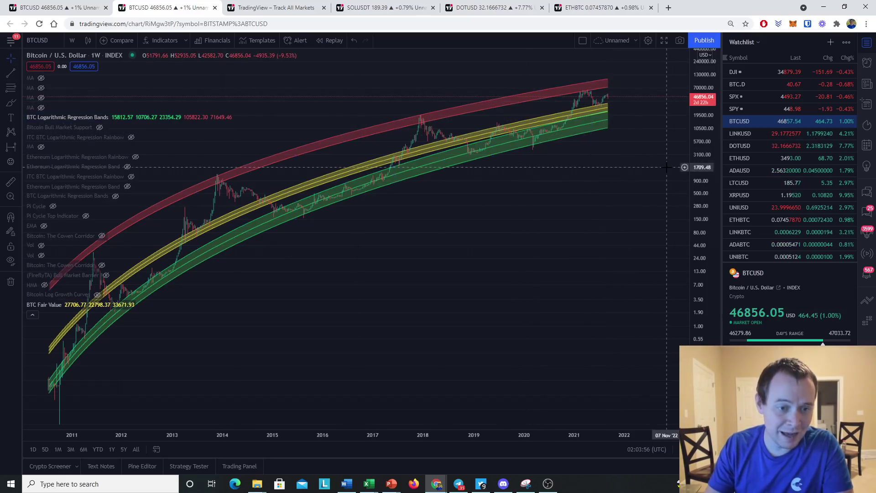